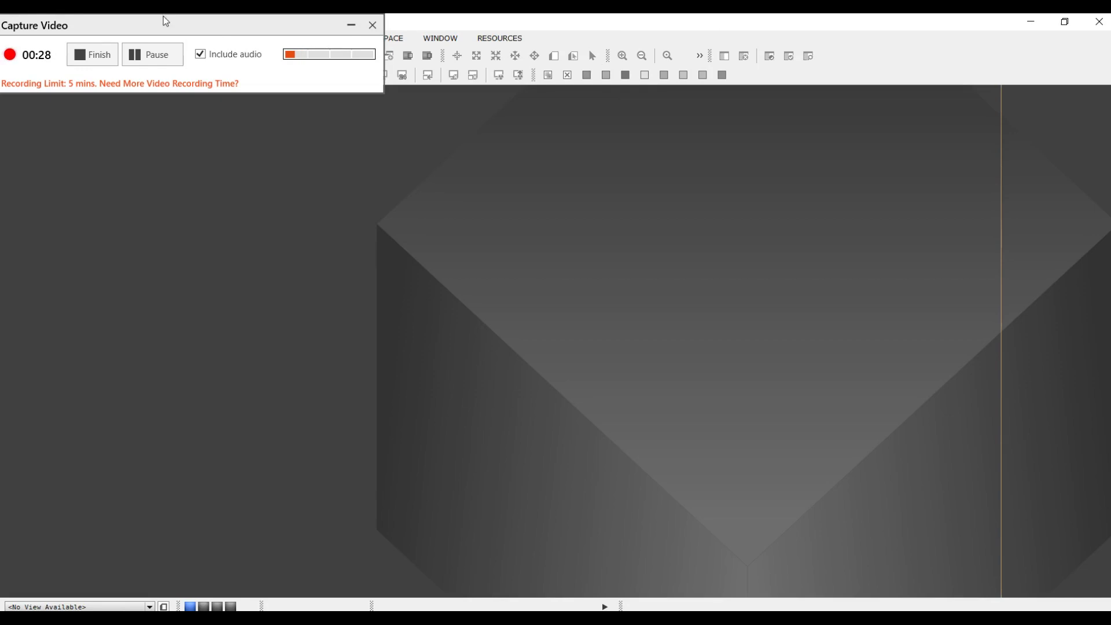
Open the Blink process from the All Processes list.
drag(174, 28, 180, 96)
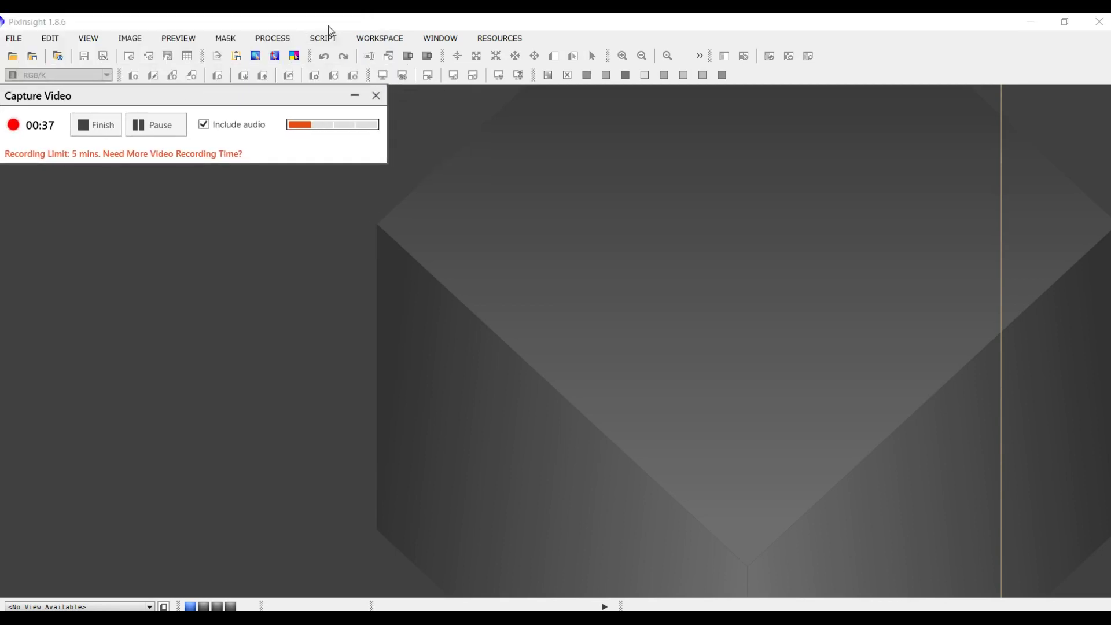
click(272, 41)
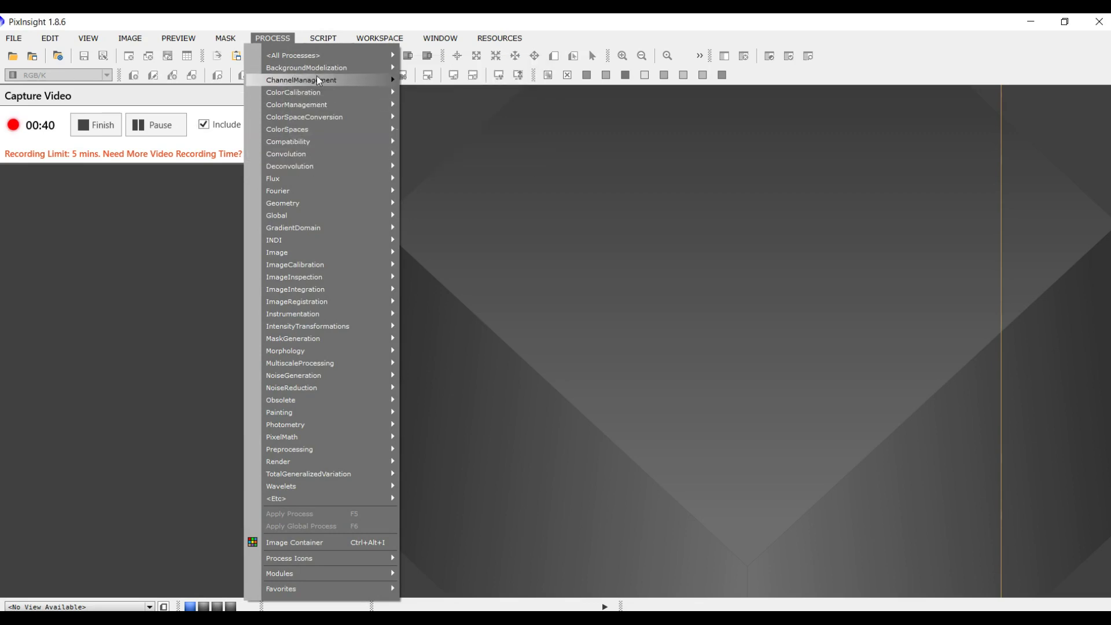
mouse_move(320, 68)
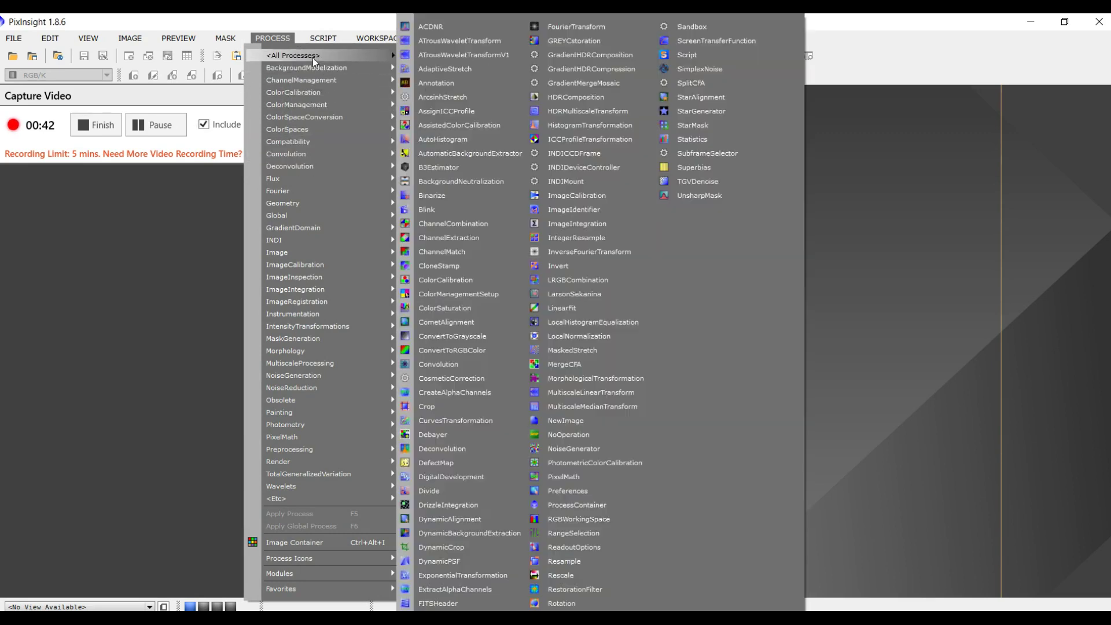
click(433, 210)
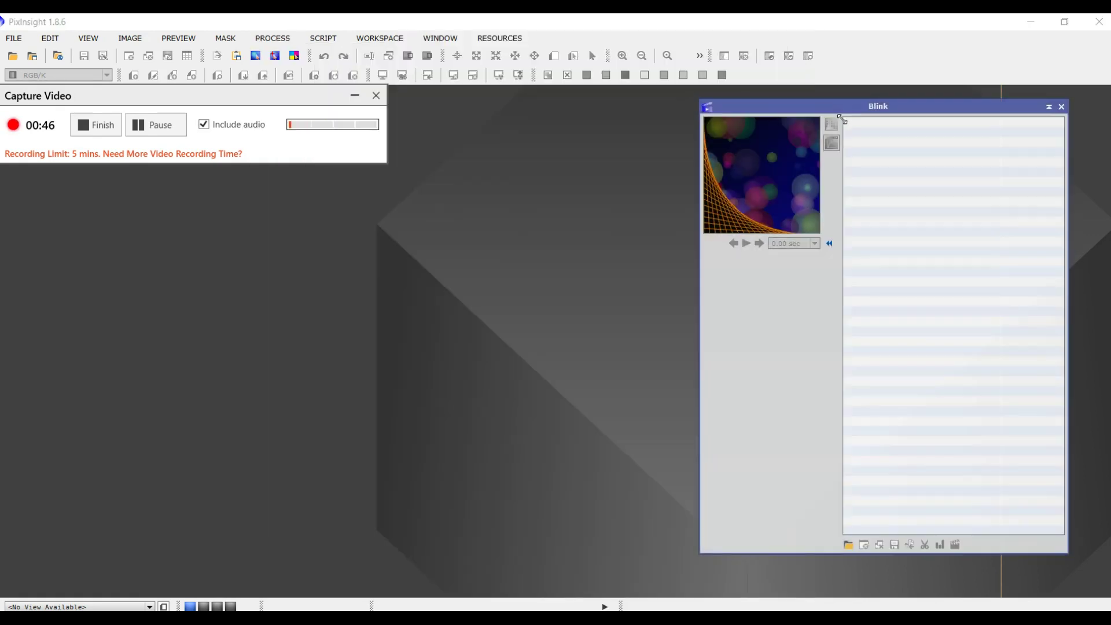
Load every luminosity frame from Desktop > NGC 3190 Leo Quartet > data > L into Blink.
click(848, 544)
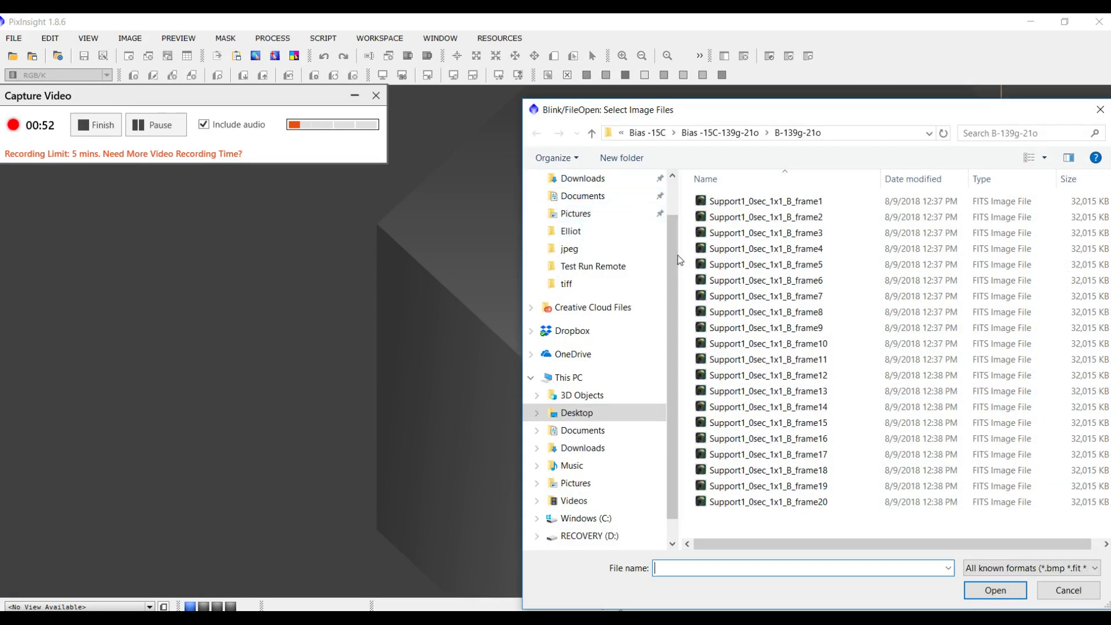
scroll(671, 241, up, 1)
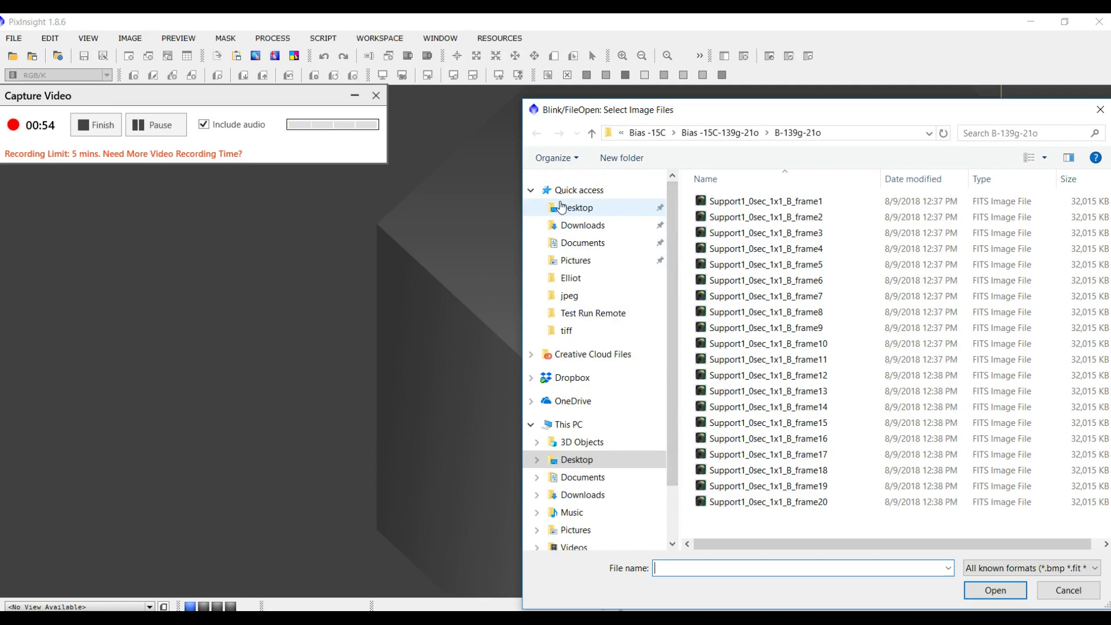
click(561, 207)
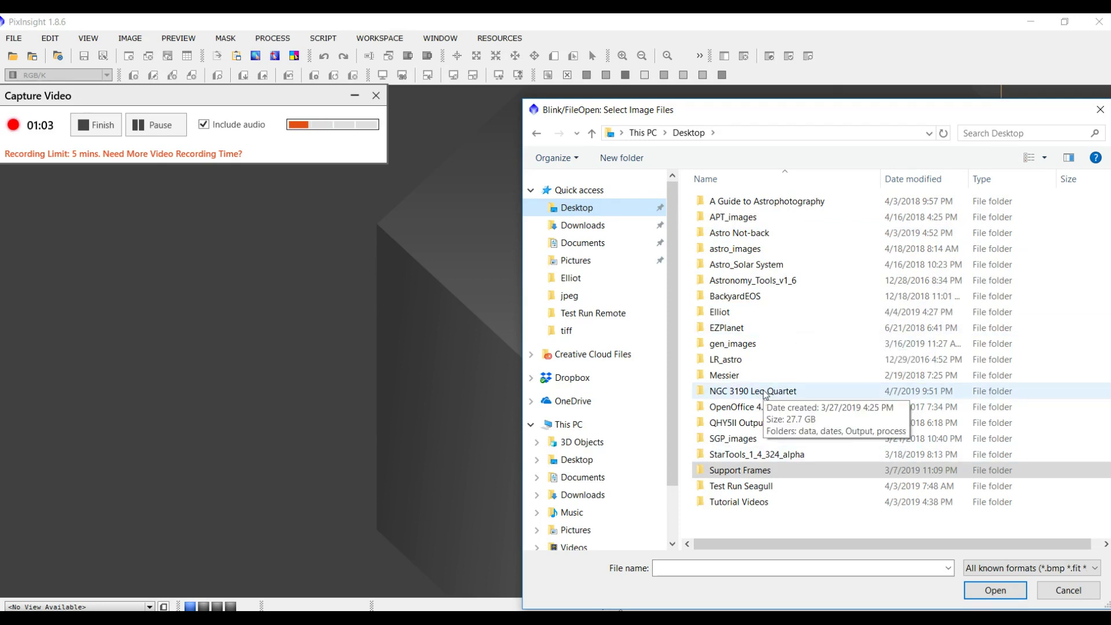
double_click(766, 394)
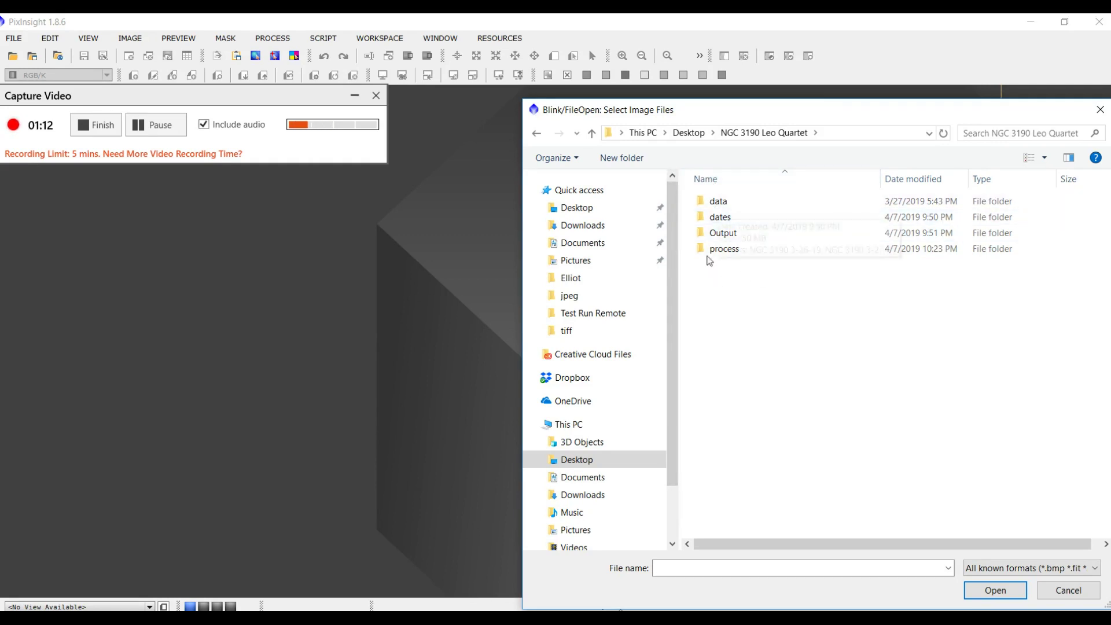
double_click(728, 205)
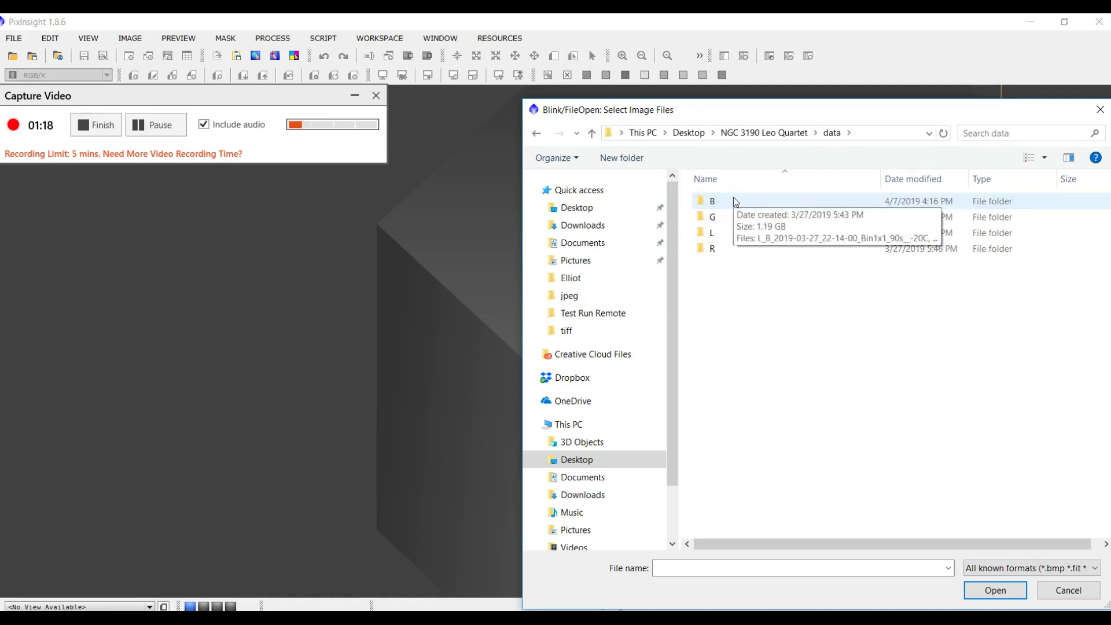
double_click(724, 234)
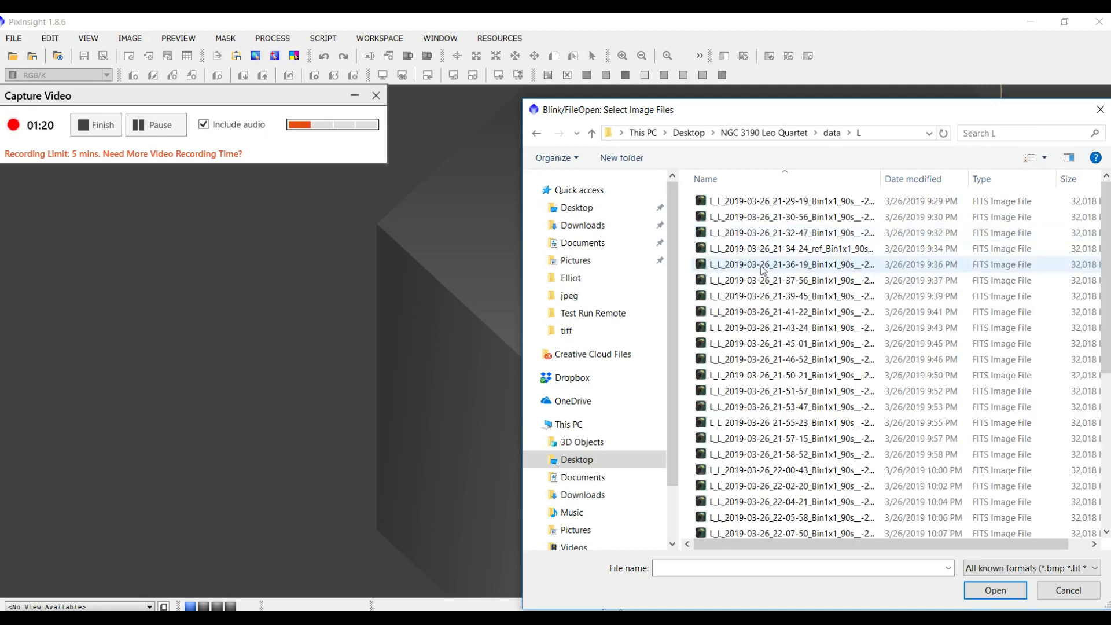
click(779, 205)
scroll(782, 289, down, 5)
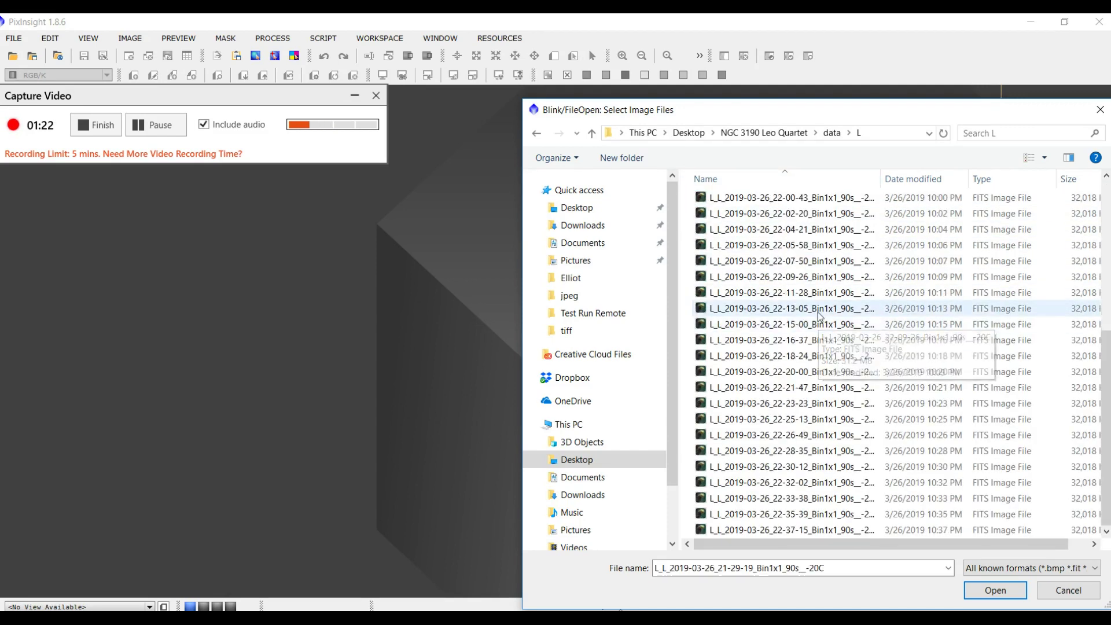
shift+click(883, 535)
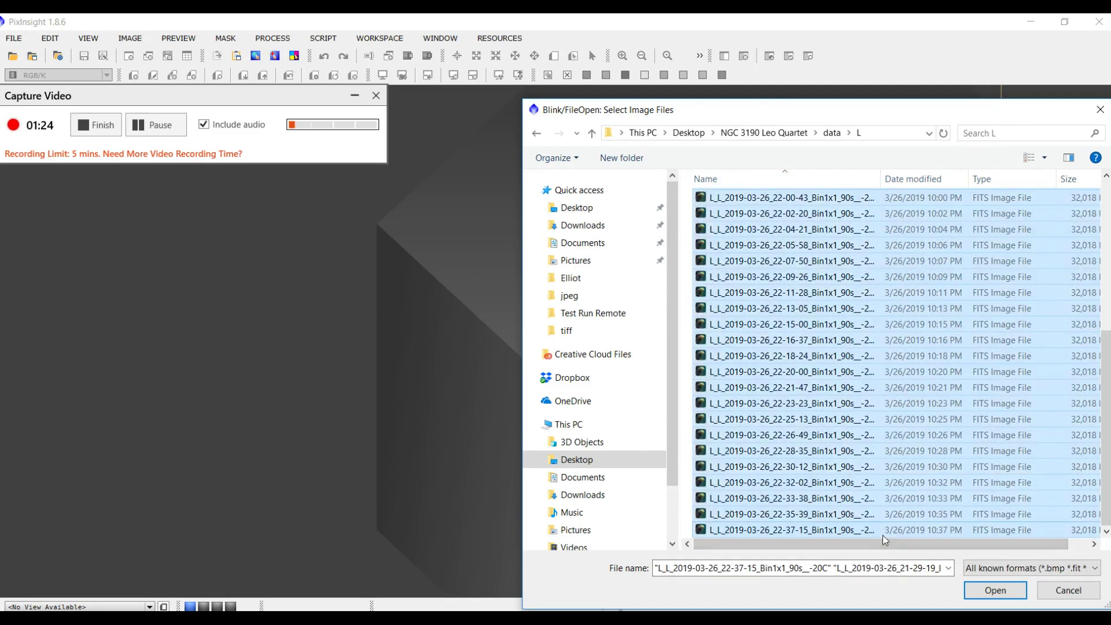
click(992, 591)
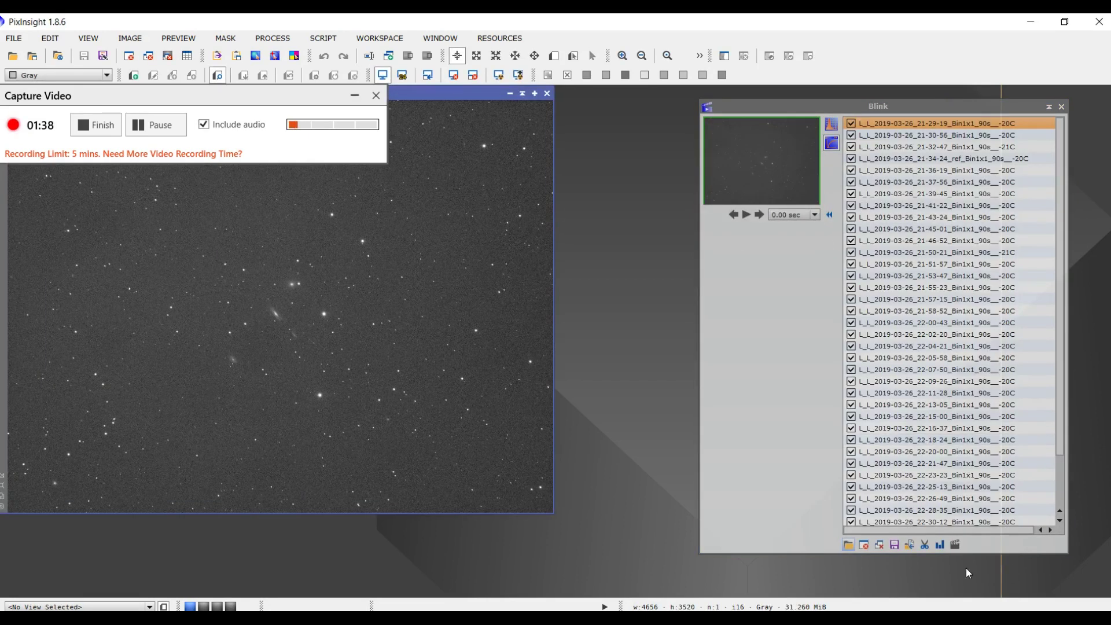
Add frame 21-48-29 from dates > NGC 3190 3-26-19 > L to the Blink list.
click(848, 546)
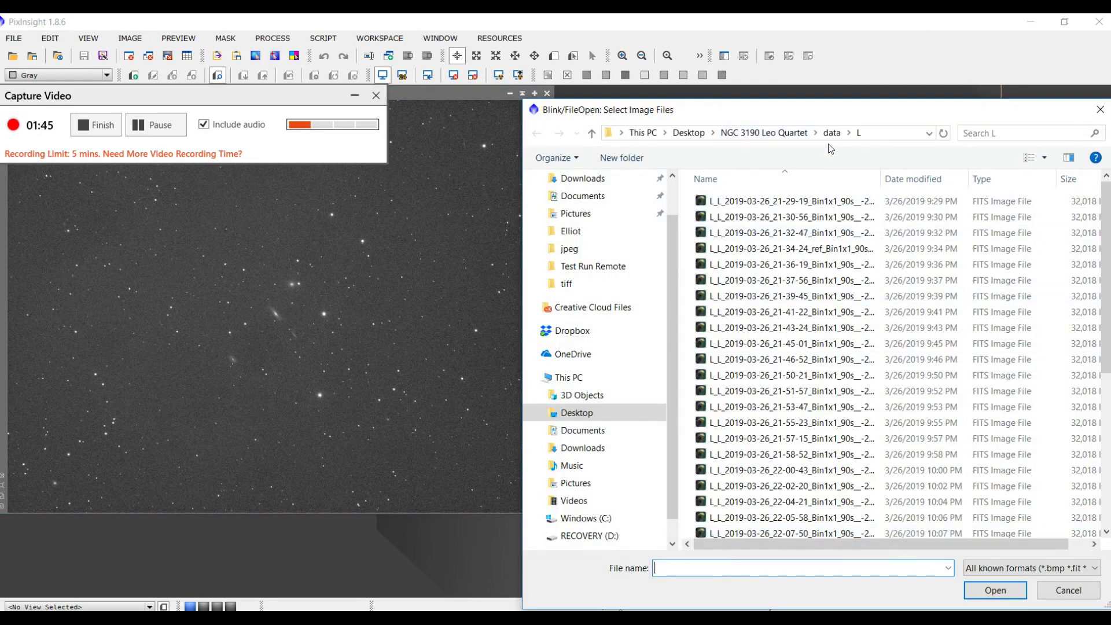
click(773, 133)
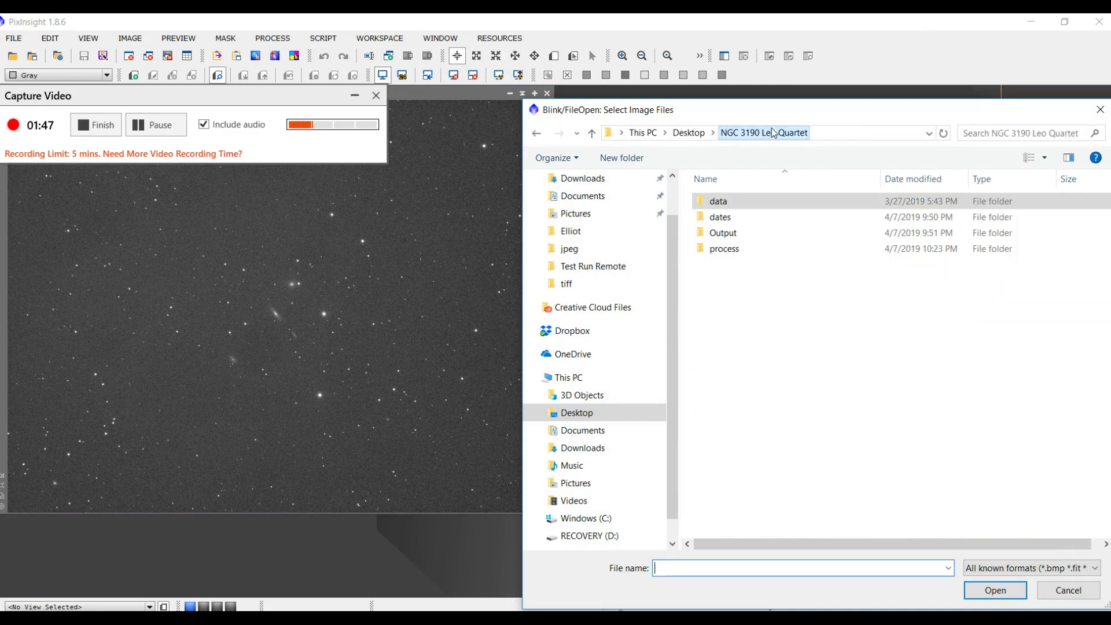
click(741, 222)
double_click(740, 220)
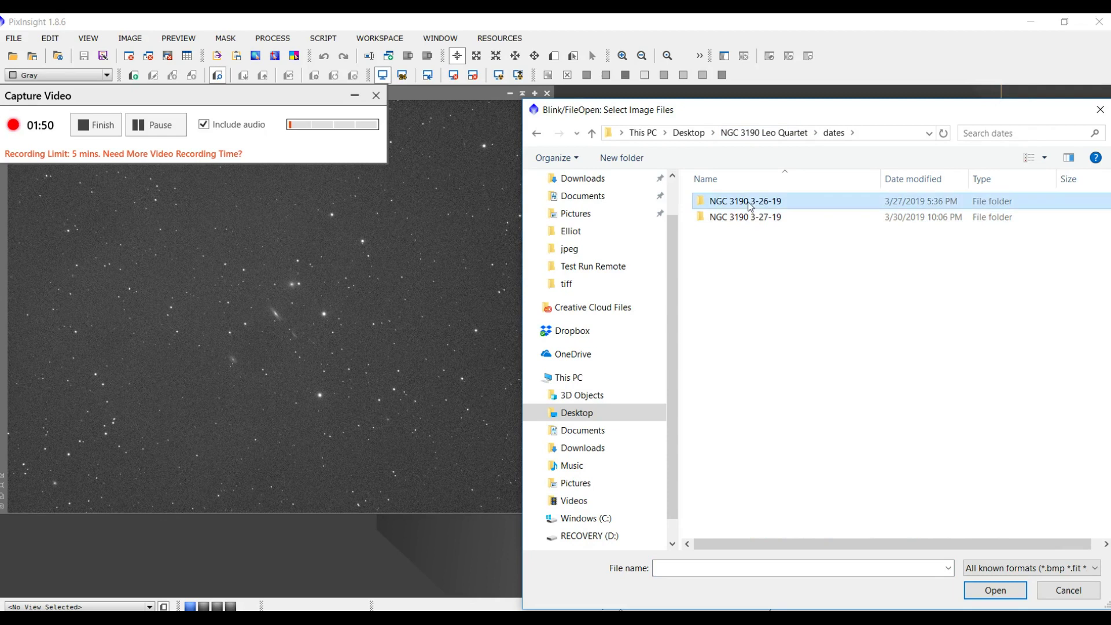
double_click(750, 203)
double_click(748, 203)
click(744, 203)
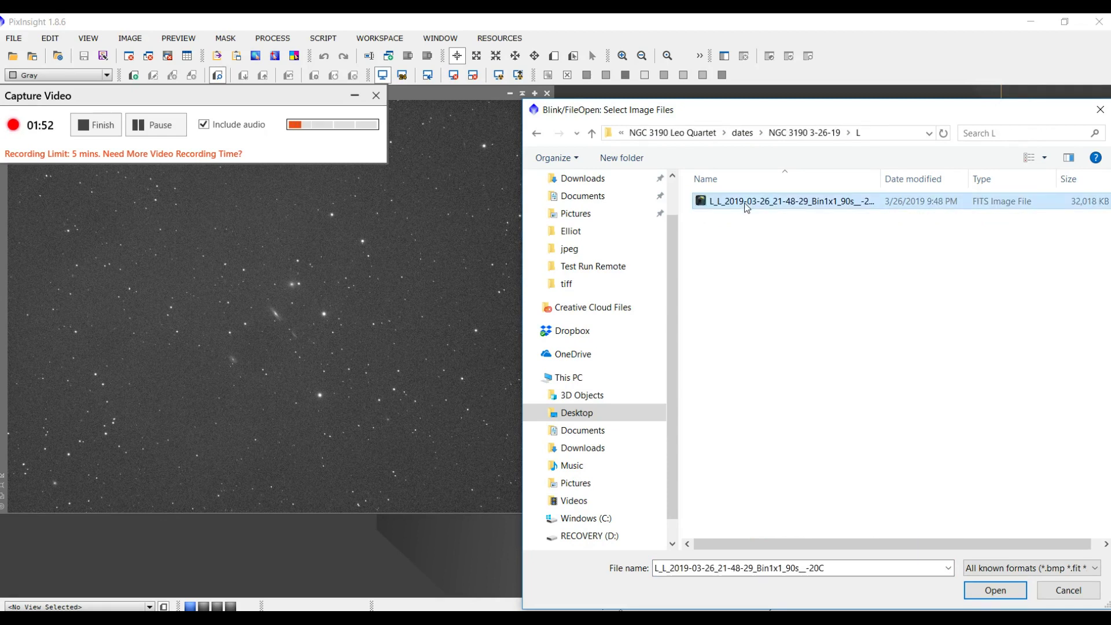
click(993, 590)
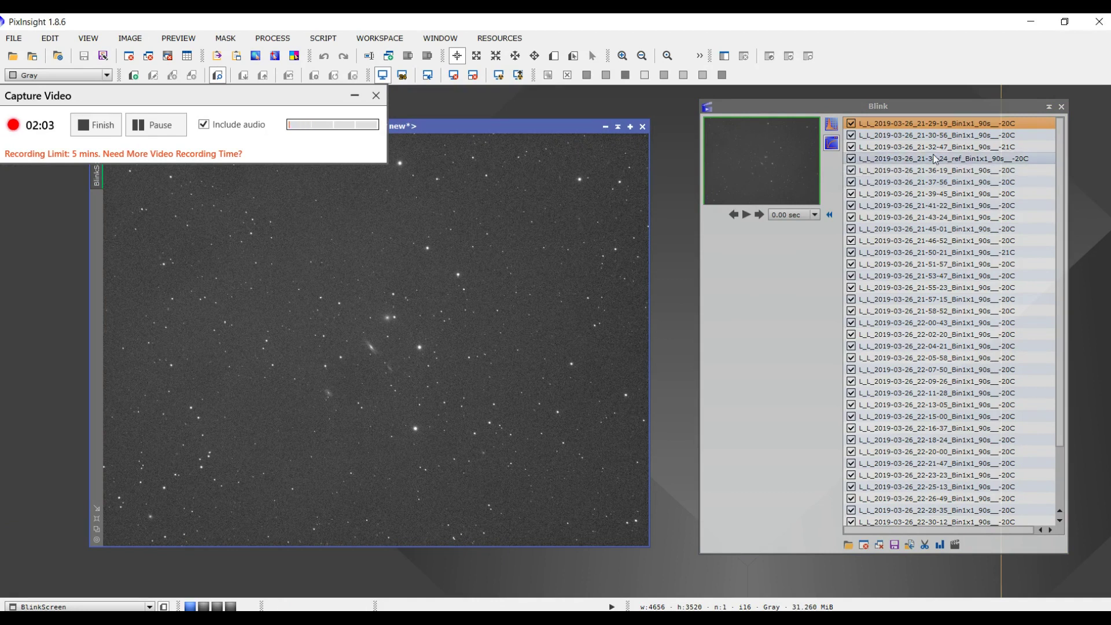
Step through frames 21-57-15, 22-18-24 and 22-35-39 to the streaked frame 21-48-29.
scroll(936, 162, down, 2)
key(Down)
key(Down)
key(Down)
key(Down)
key(Down)
key(Down)
key(Down)
key(Down)
key(Down)
key(Down)
key(Down)
key(Down)
key(Down)
key(Down)
key(Down)
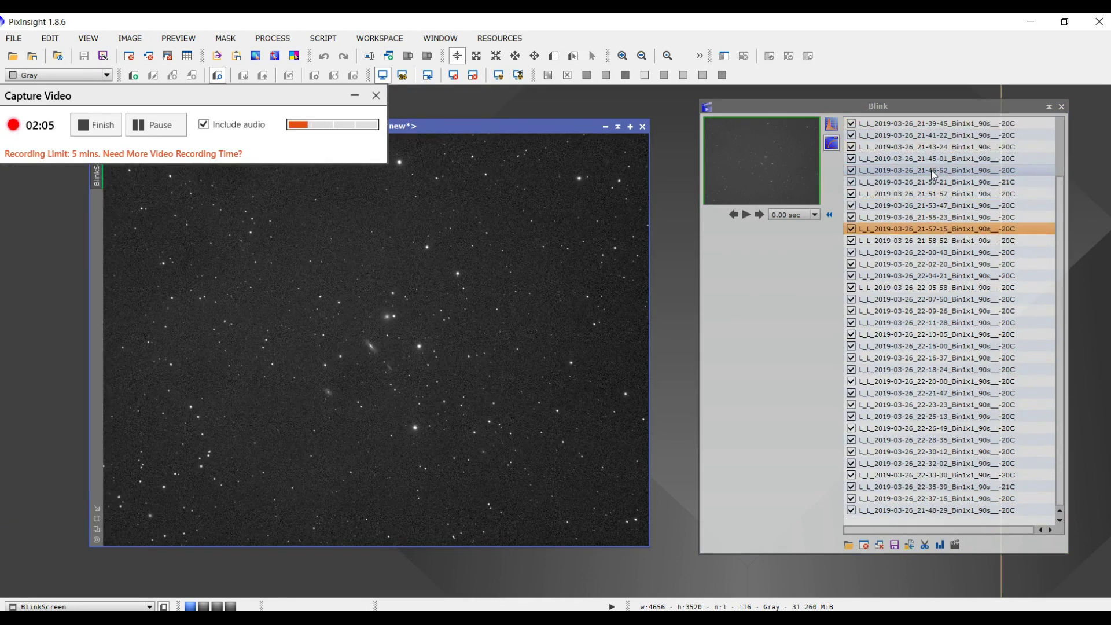
key(Down)
key(Down)
key(Down)
key(Down)
key(Down)
key(Down)
key(Down)
key(Down)
key(Down)
key(Down)
key(Down)
key(Down)
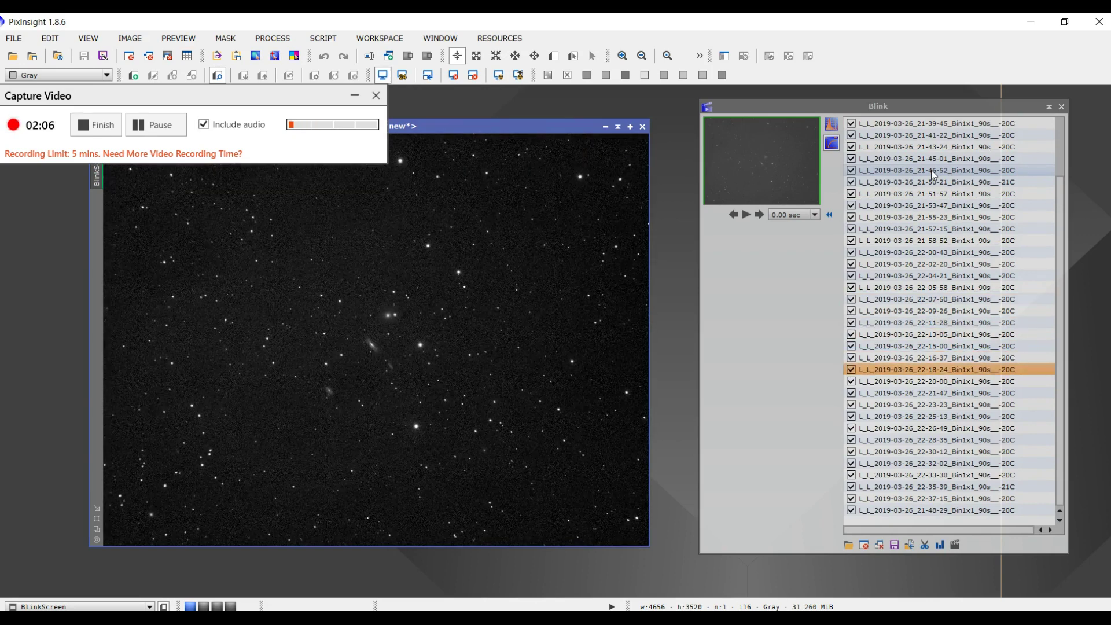
key(Down)
key(Down)
key(Down)
key(Down)
key(Down)
key(Down)
key(Down)
key(Down)
key(Down)
key(Down)
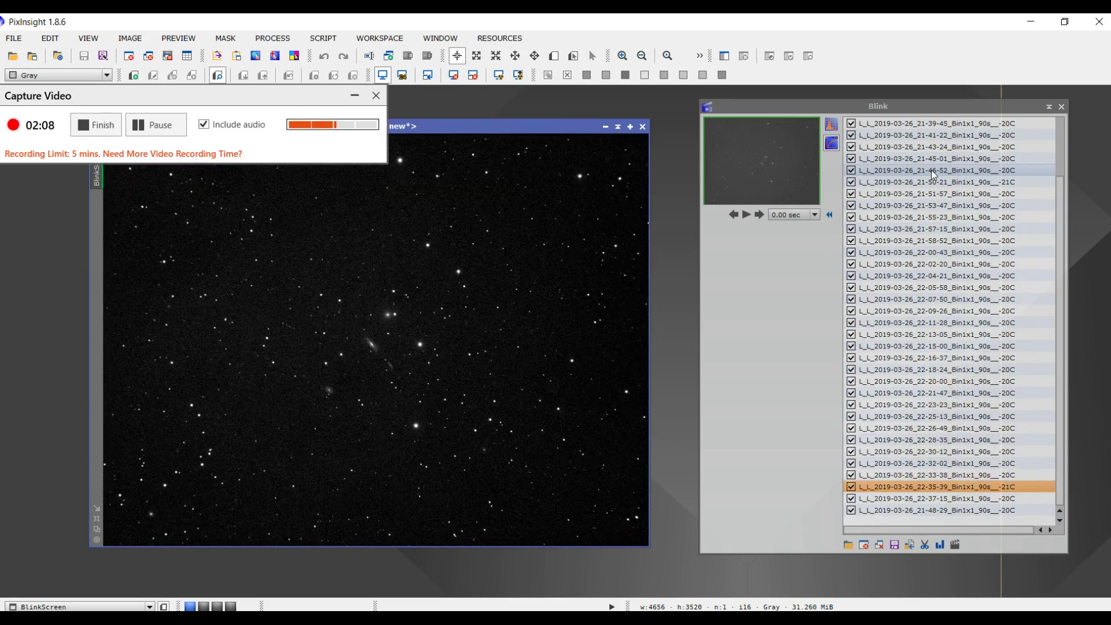
key(Down)
key(Down)
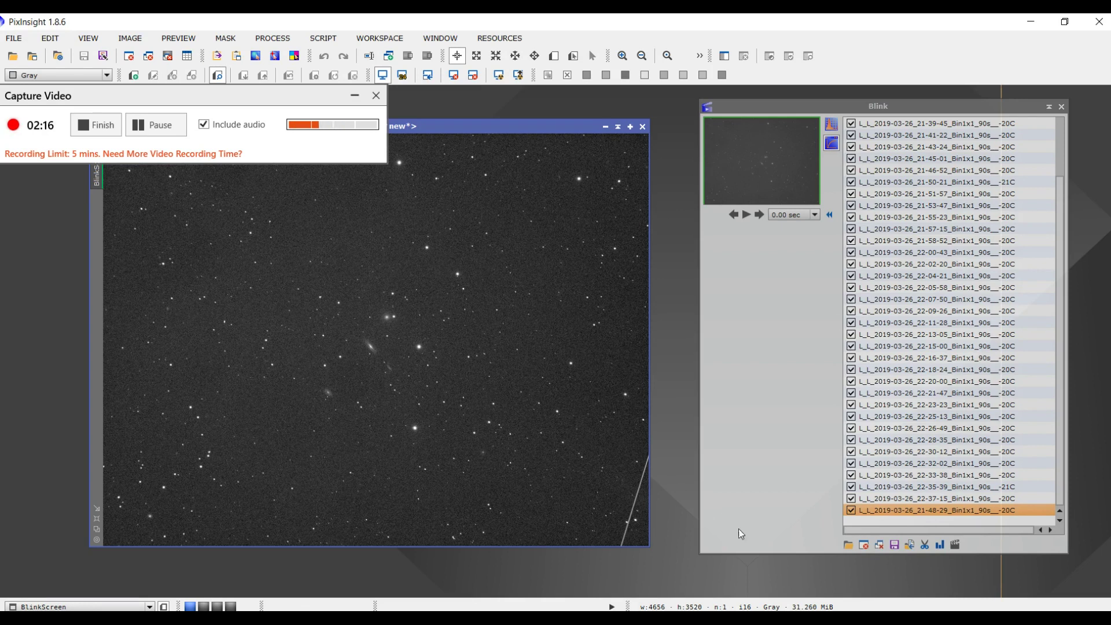
Remove the streaked frame 21-48-29 and start reviewing the remaining subframes.
click(864, 545)
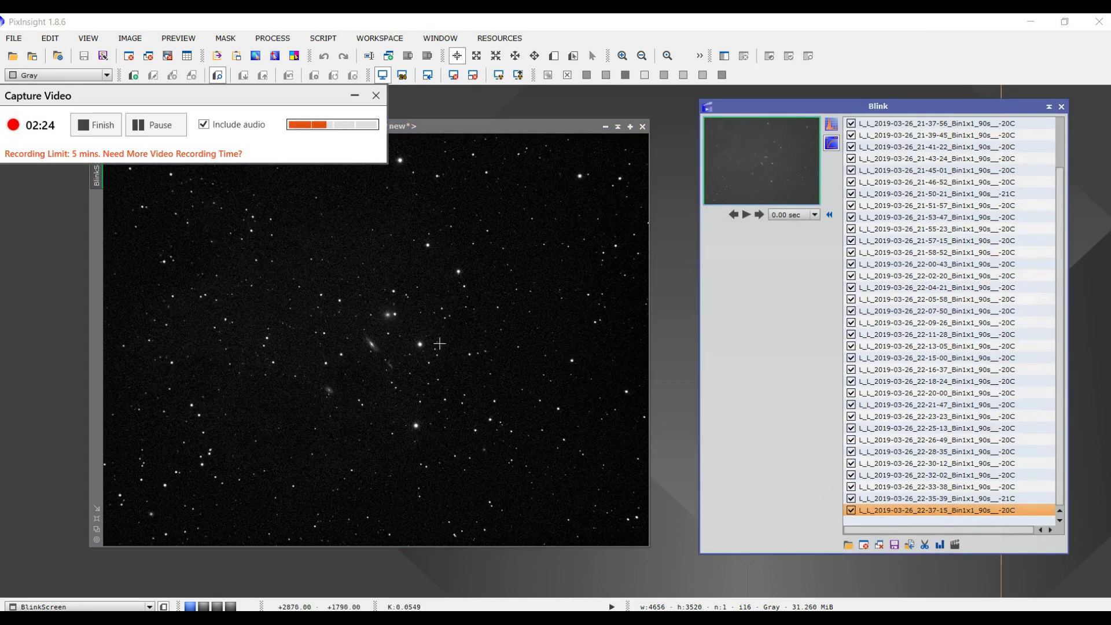
scroll(883, 411, up, 5)
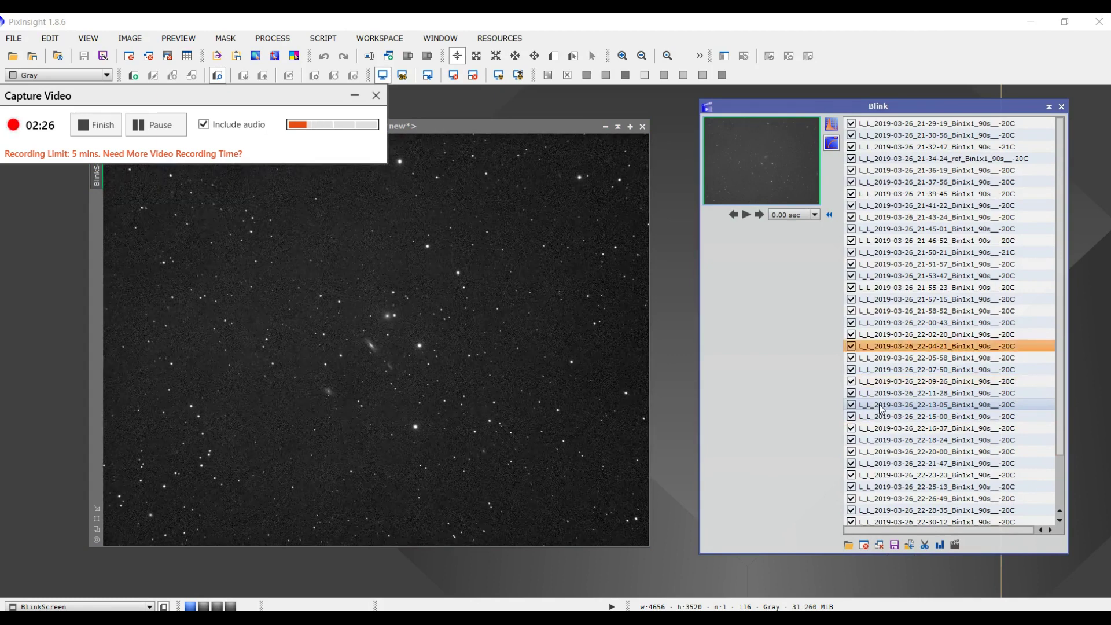
scroll(881, 408, up, 19)
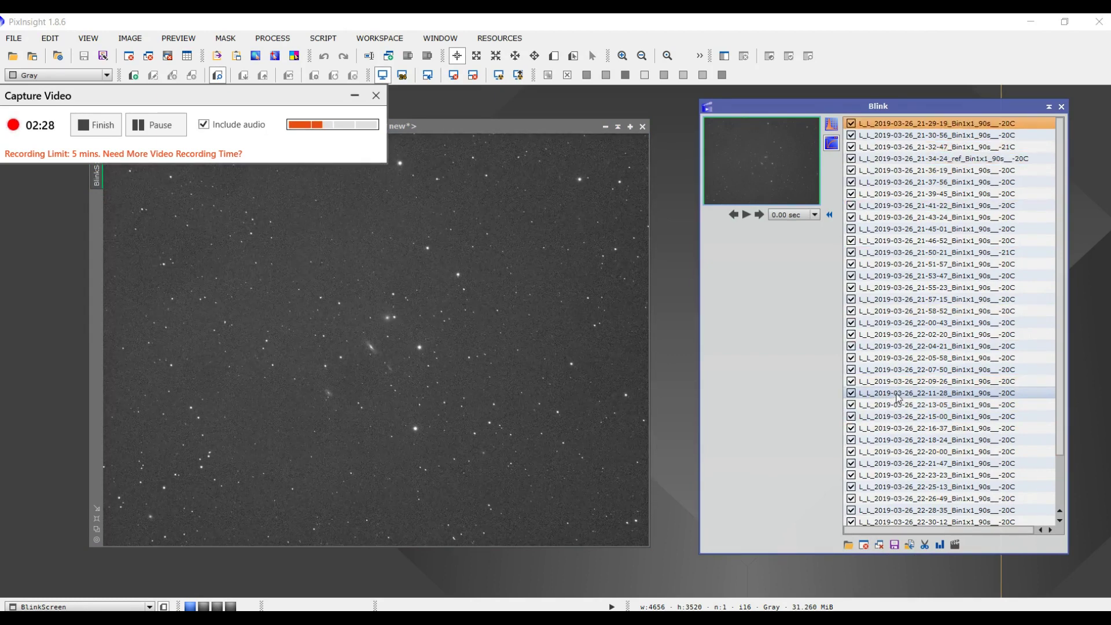
scroll(899, 399, up, 1)
scroll(529, 358, up, 4)
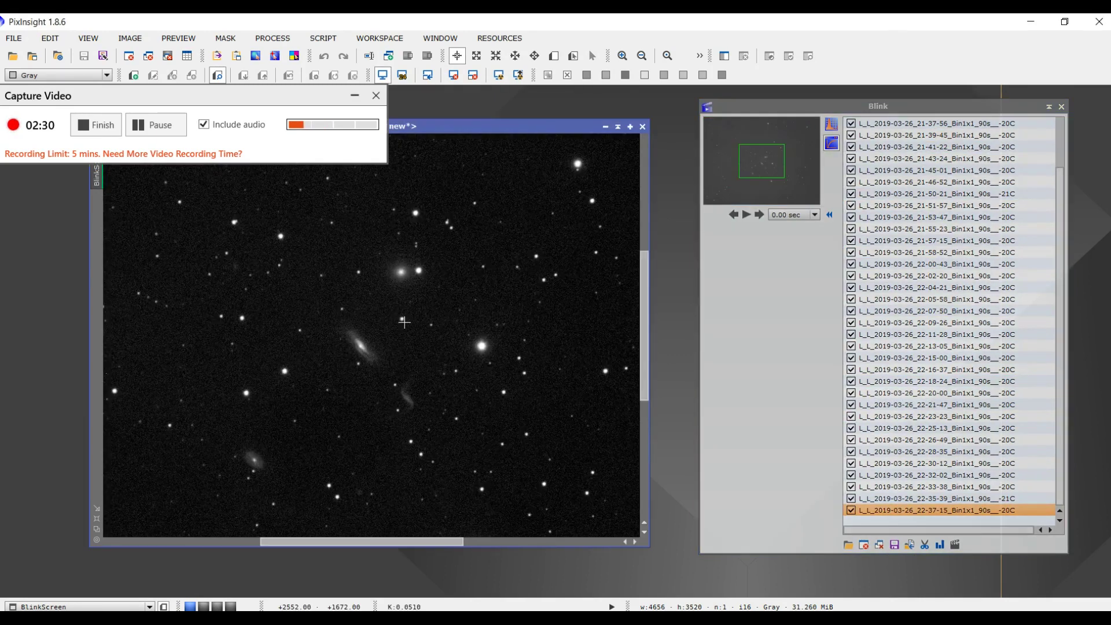
scroll(528, 358, down, 1)
Finish scrolling through the remaining subframes, then select every frame in the list.
scroll(942, 391, up, 10)
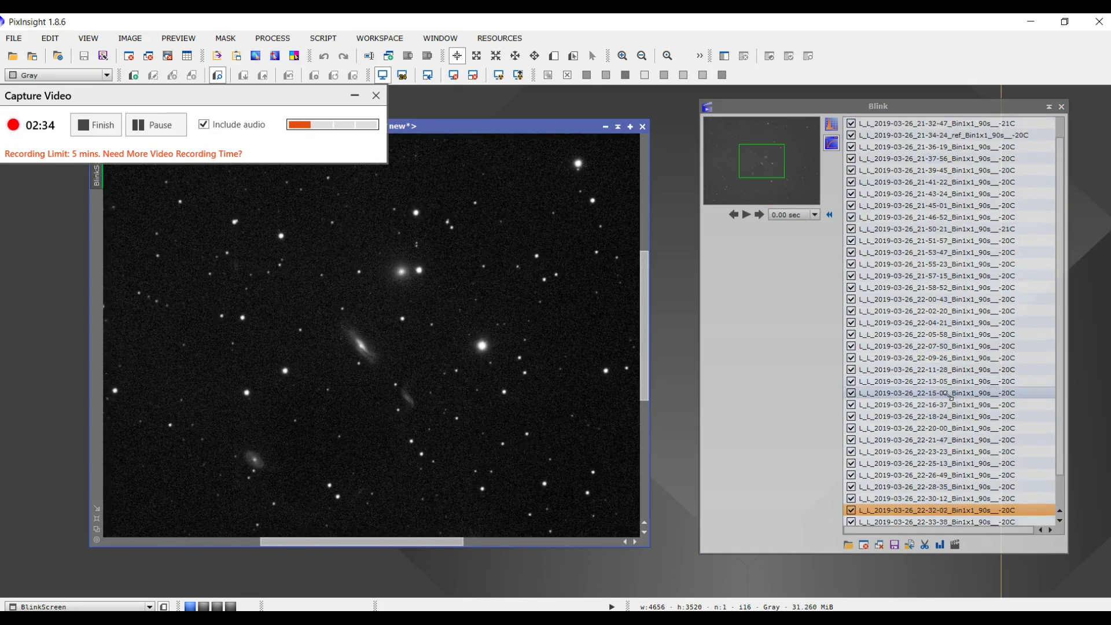
scroll(950, 396, up, 16)
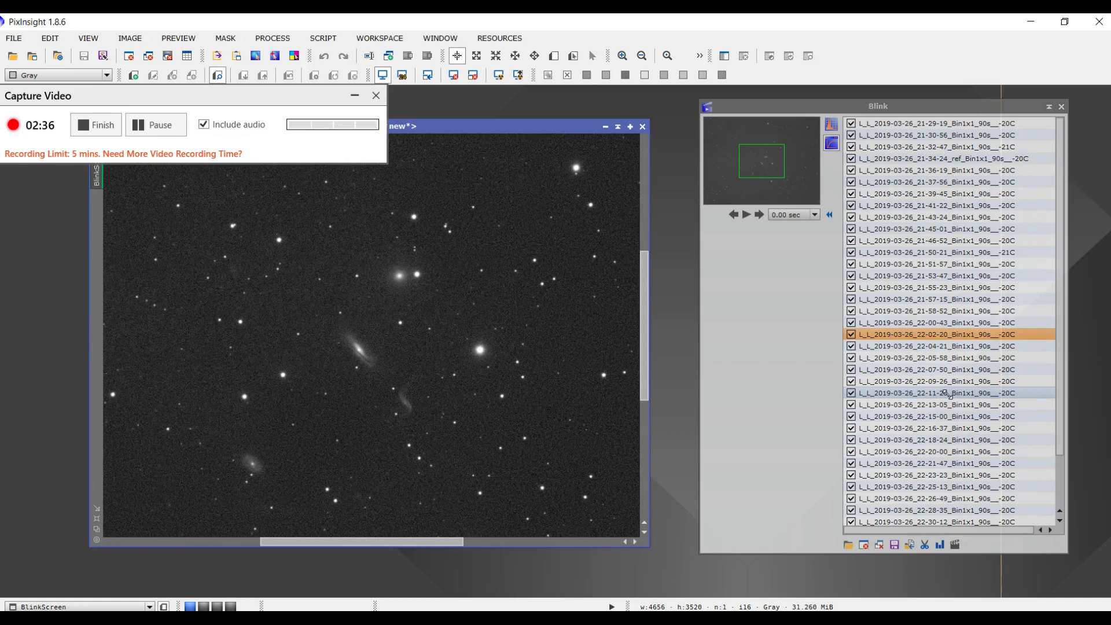
scroll(949, 396, up, 12)
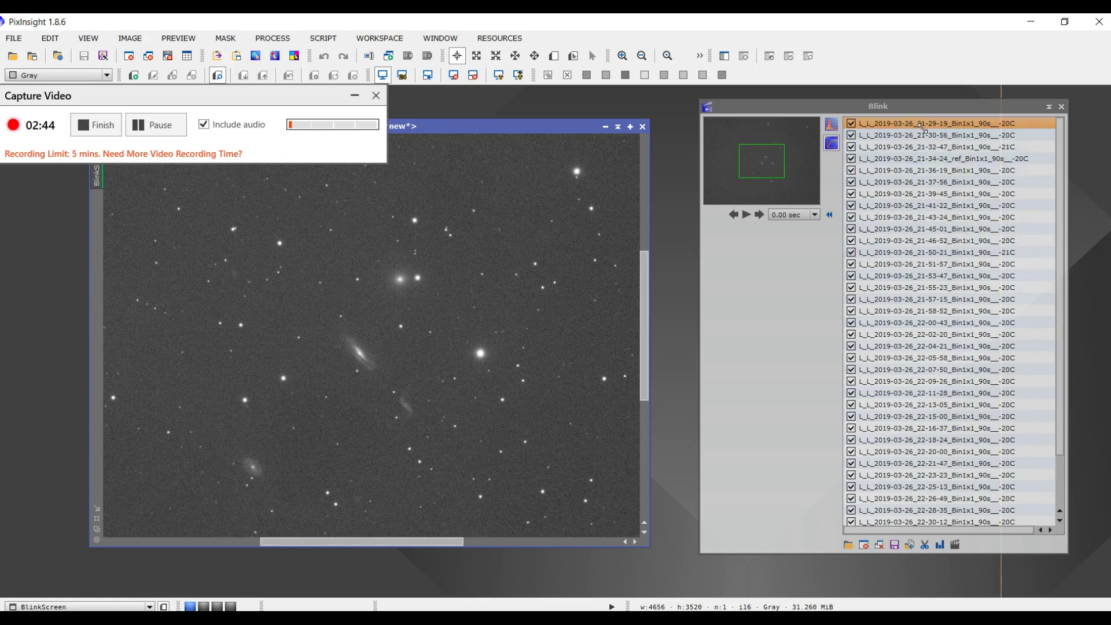
scroll(926, 129, up, 1)
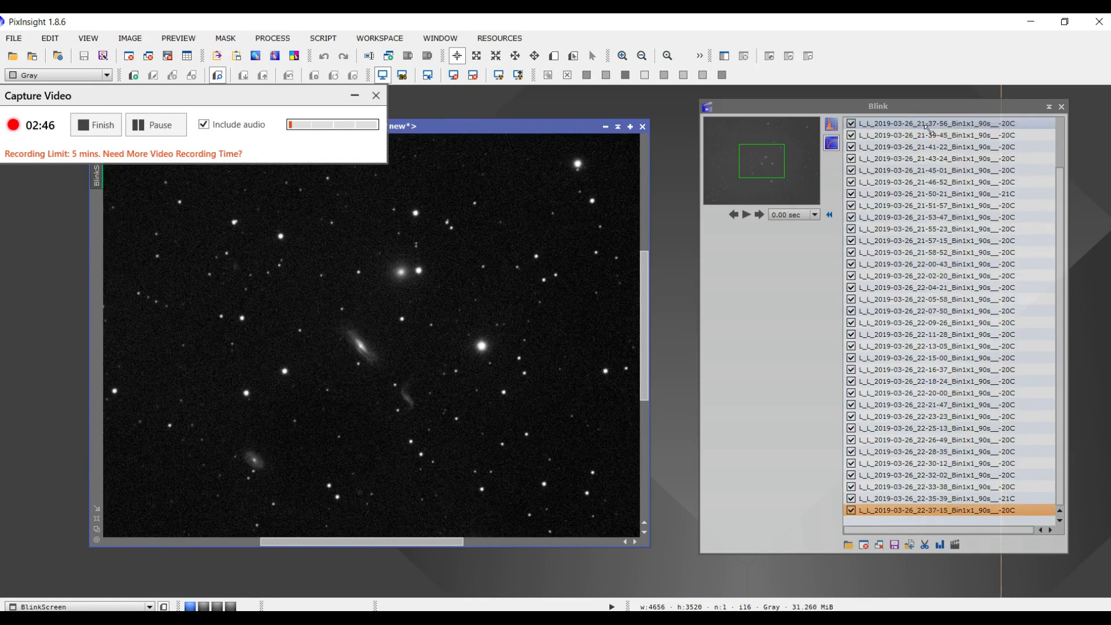
scroll(928, 129, down, 1)
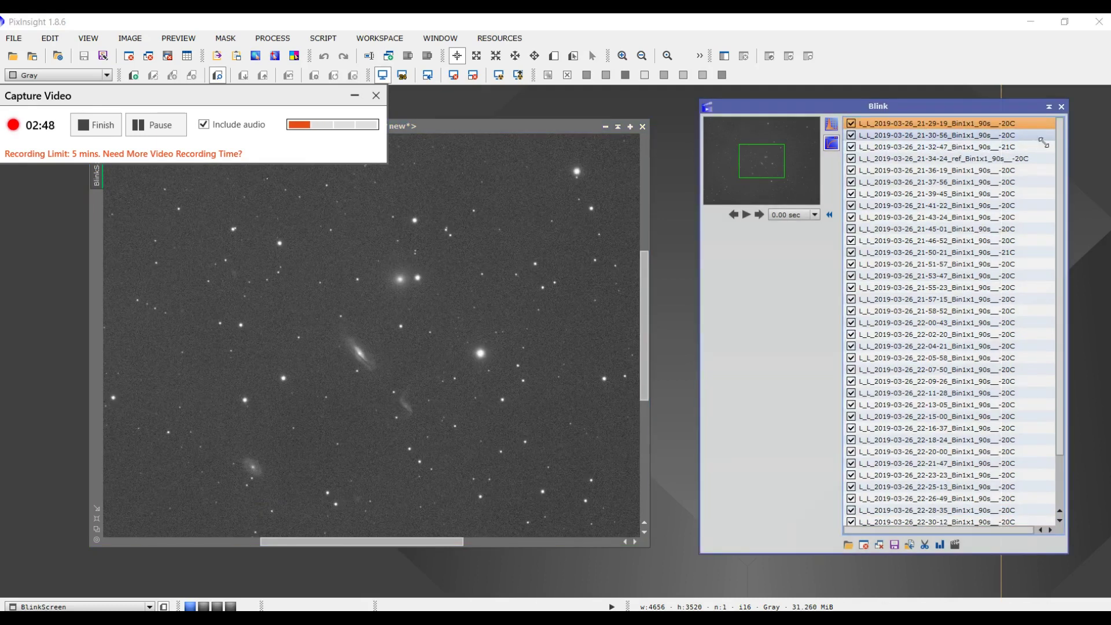
scroll(1048, 162, down, 2)
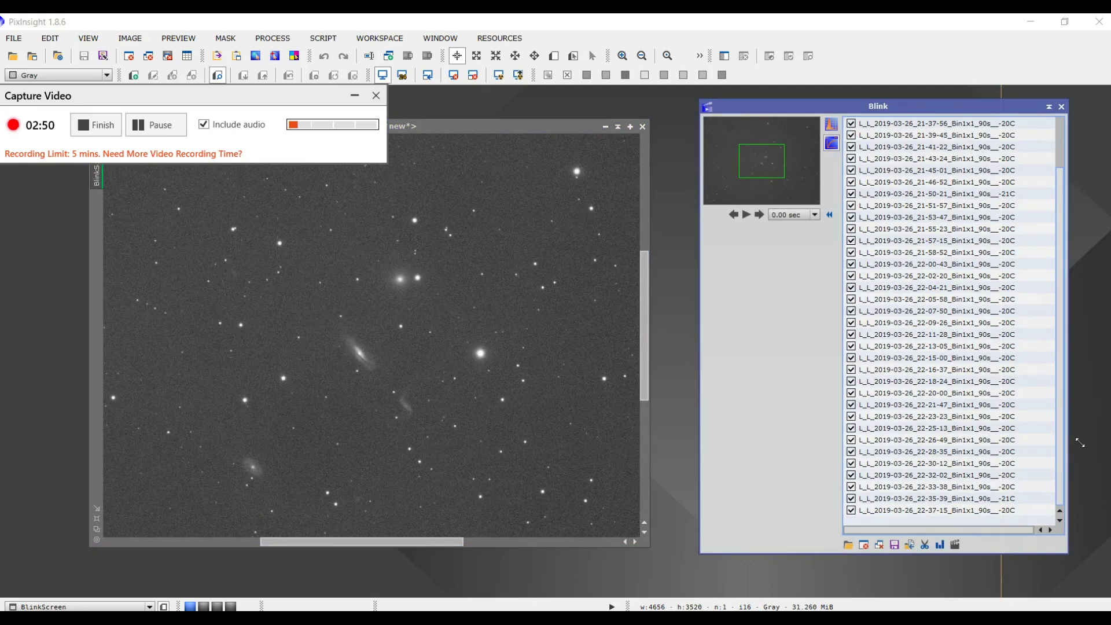
shift+click(1017, 512)
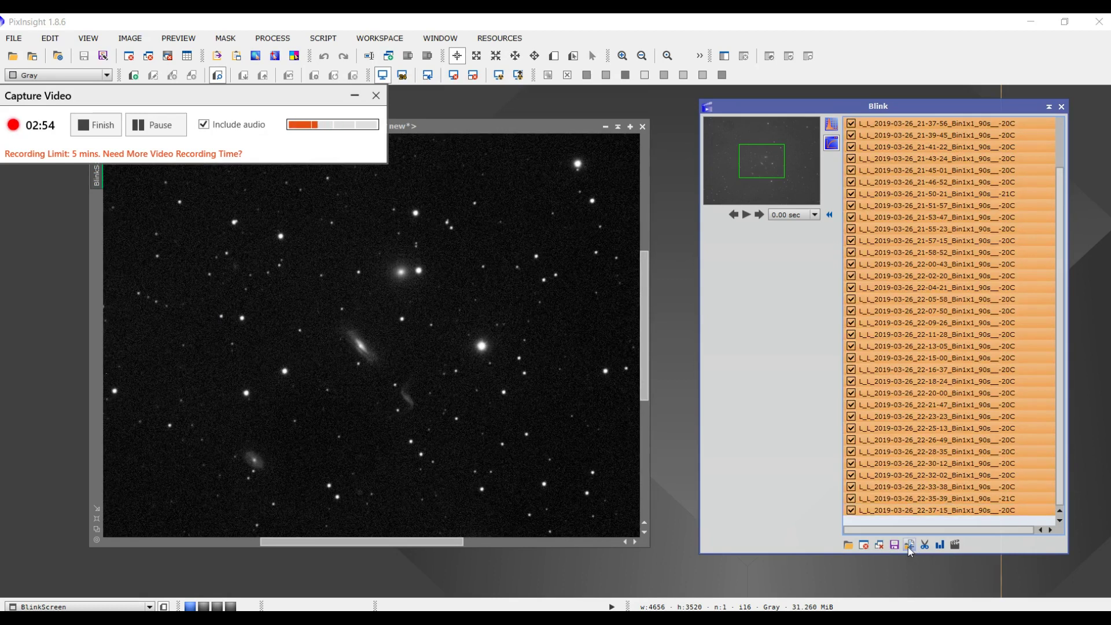
click(909, 546)
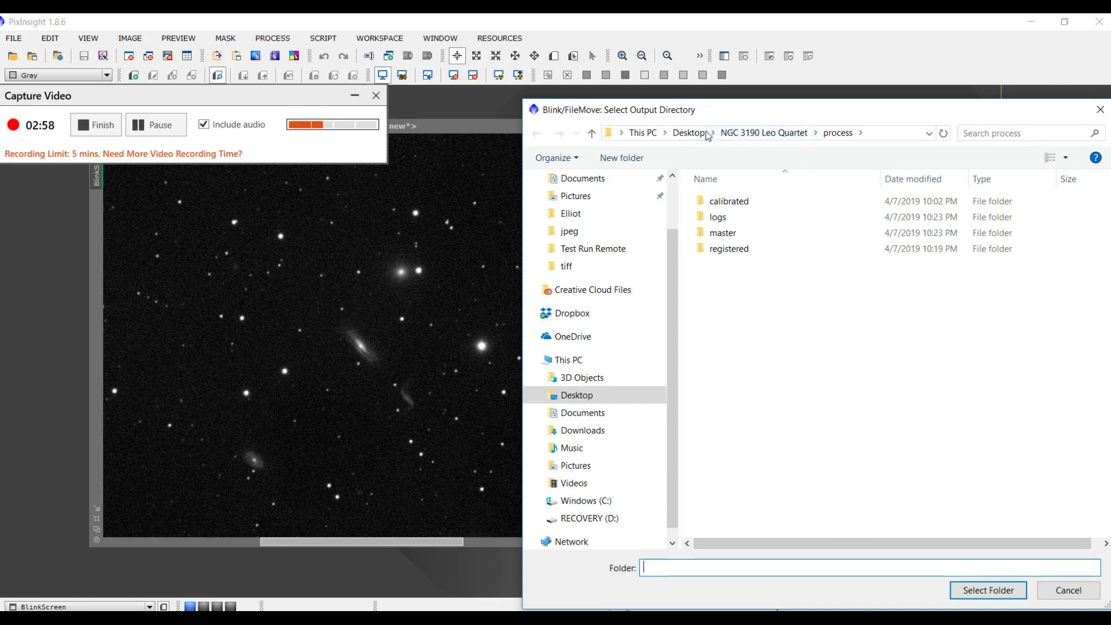
click(741, 136)
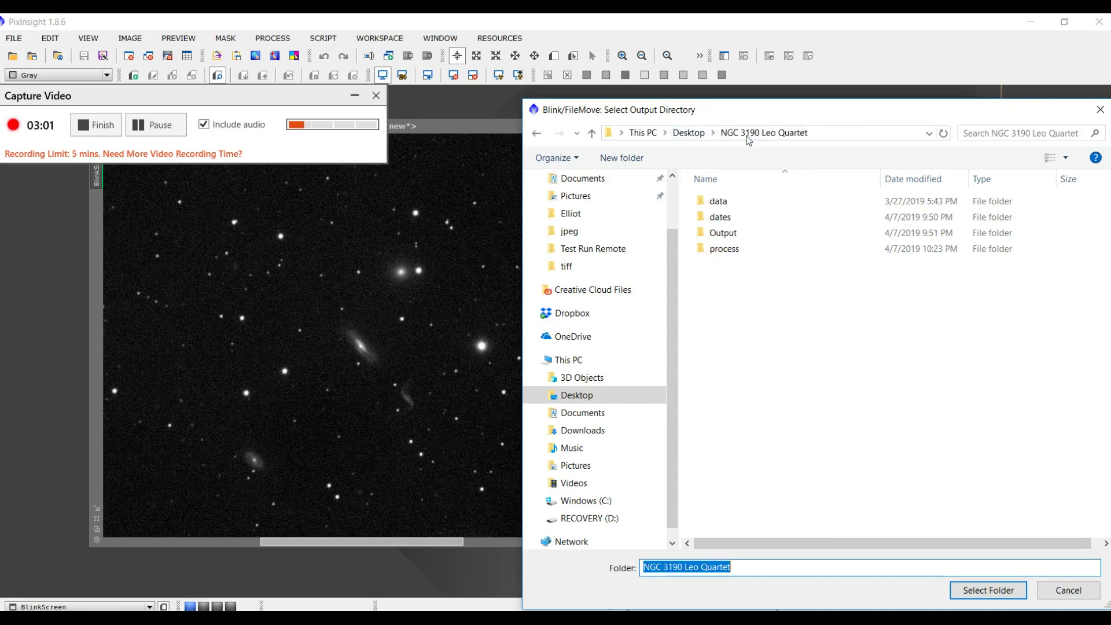
double_click(727, 204)
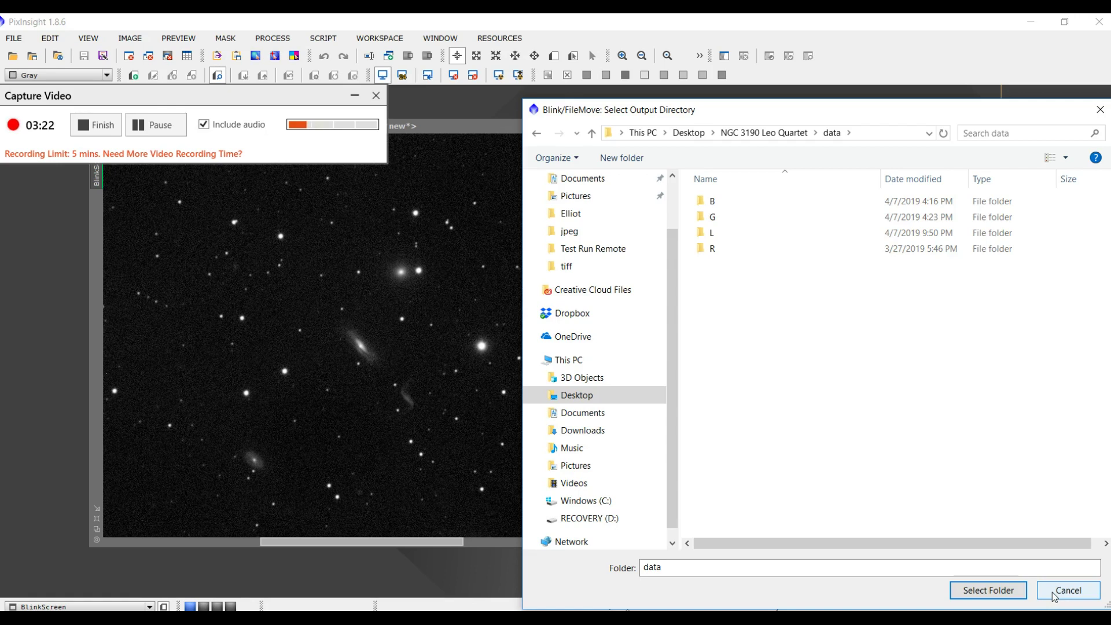
click(1052, 592)
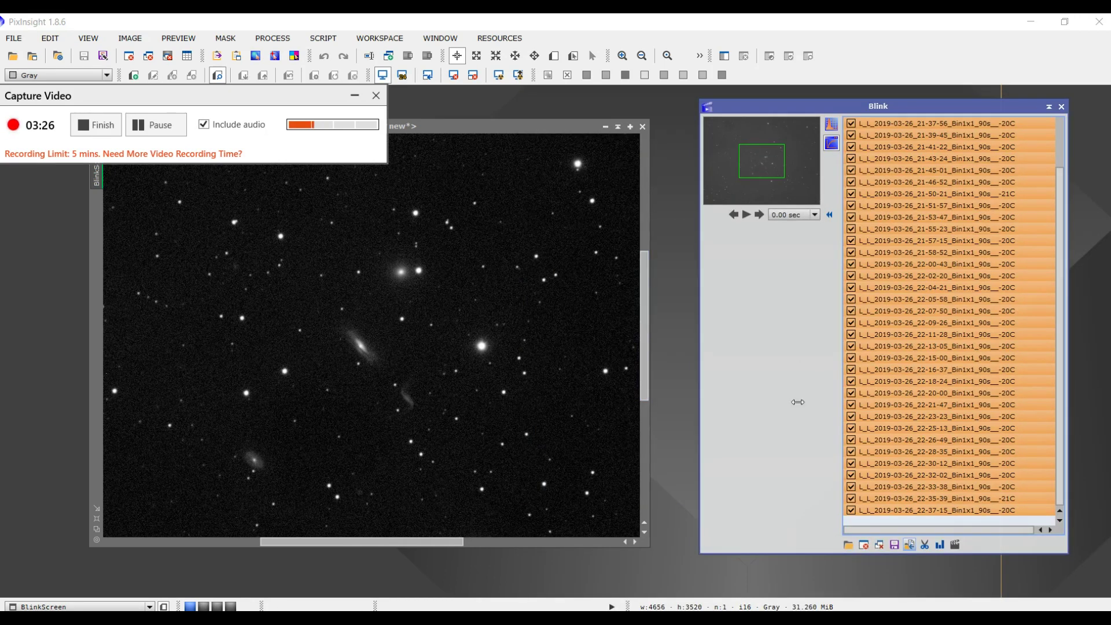
Show frame 22-21-47, then step back to the first subframe, 21-29-19.
click(921, 406)
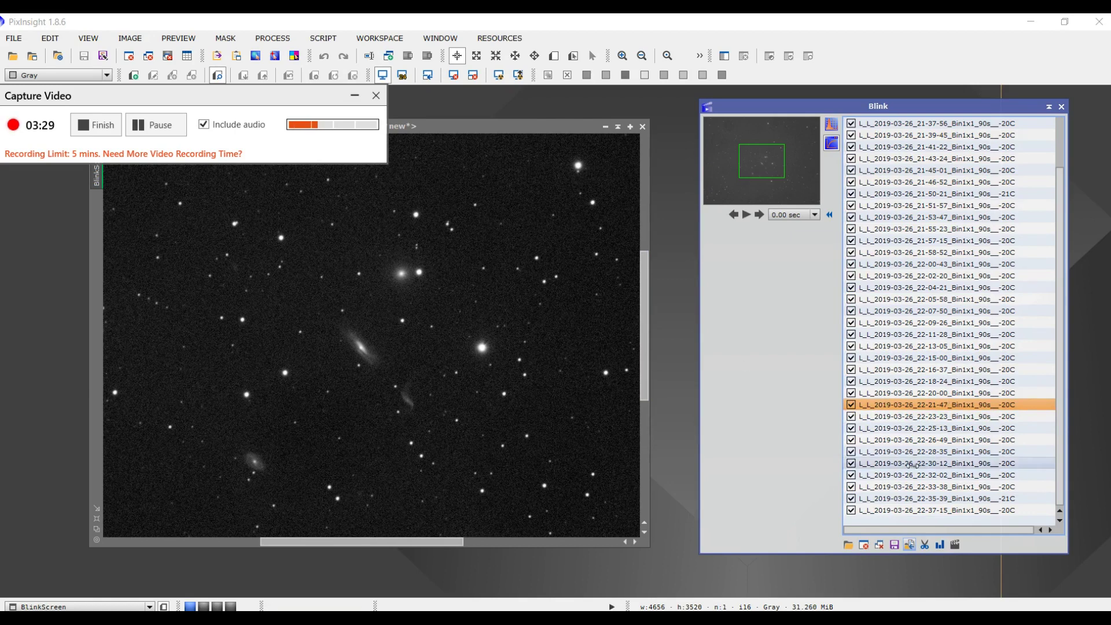
key(Up)
key(Up)
key(Up)
key(Up)
key(Up)
key(Up)
key(Up)
key(Up)
key(Up)
key(Up)
key(Up)
key(Up)
key(Up)
key(Up)
key(Up)
key(Up)
key(Up)
key(Up)
key(Up)
key(Up)
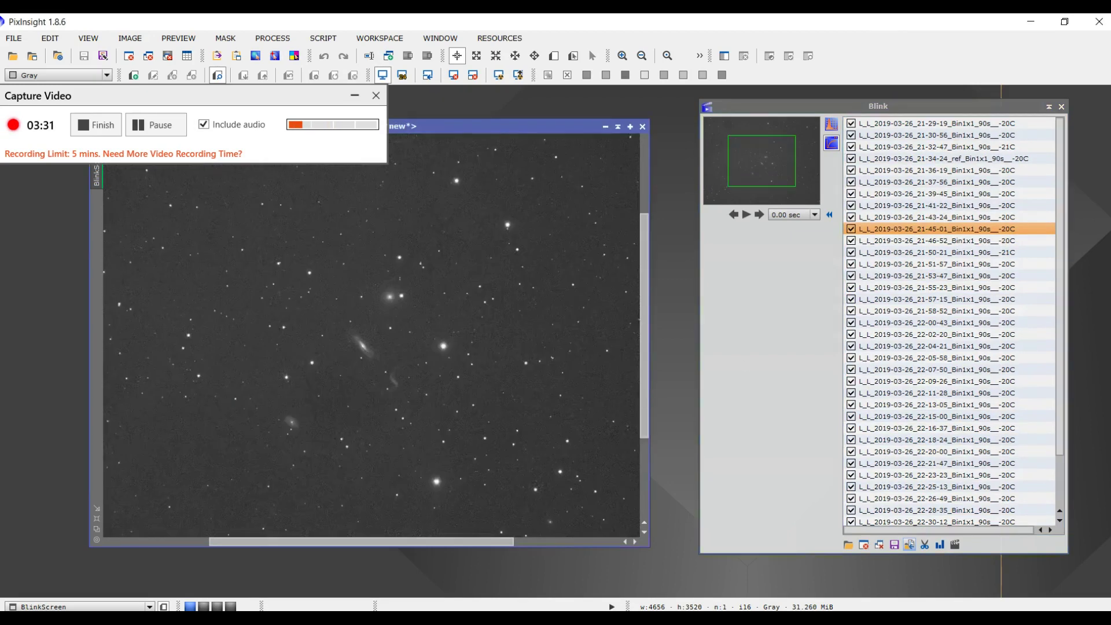
key(Up)
key(Up)
key(Up)
key(Up)
key(Up)
key(Up)
key(Up)
key(Up)
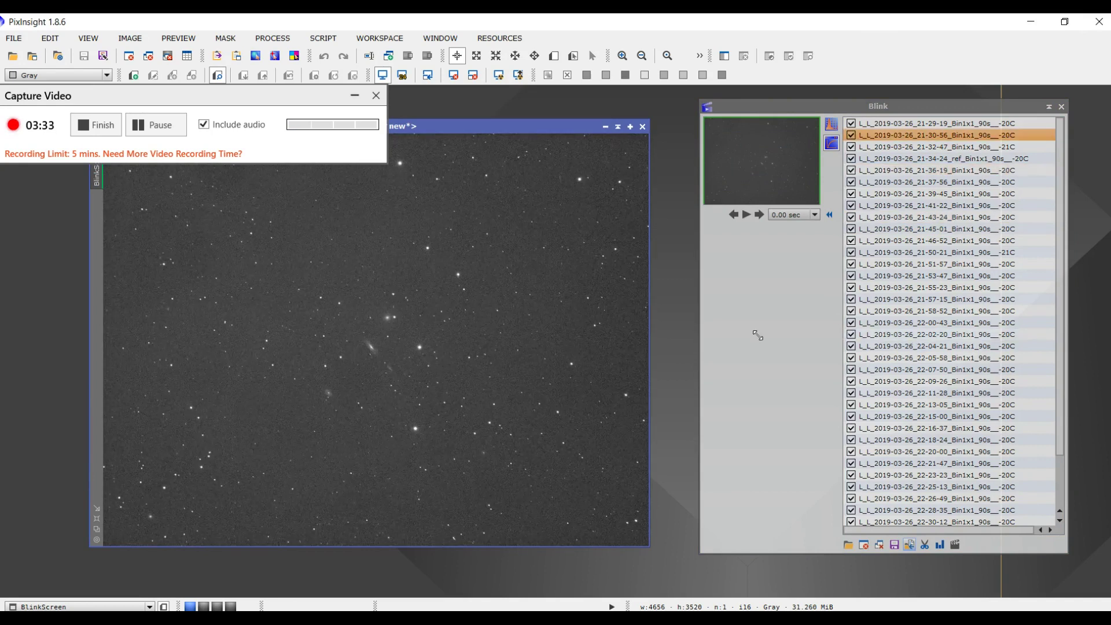
key(Up)
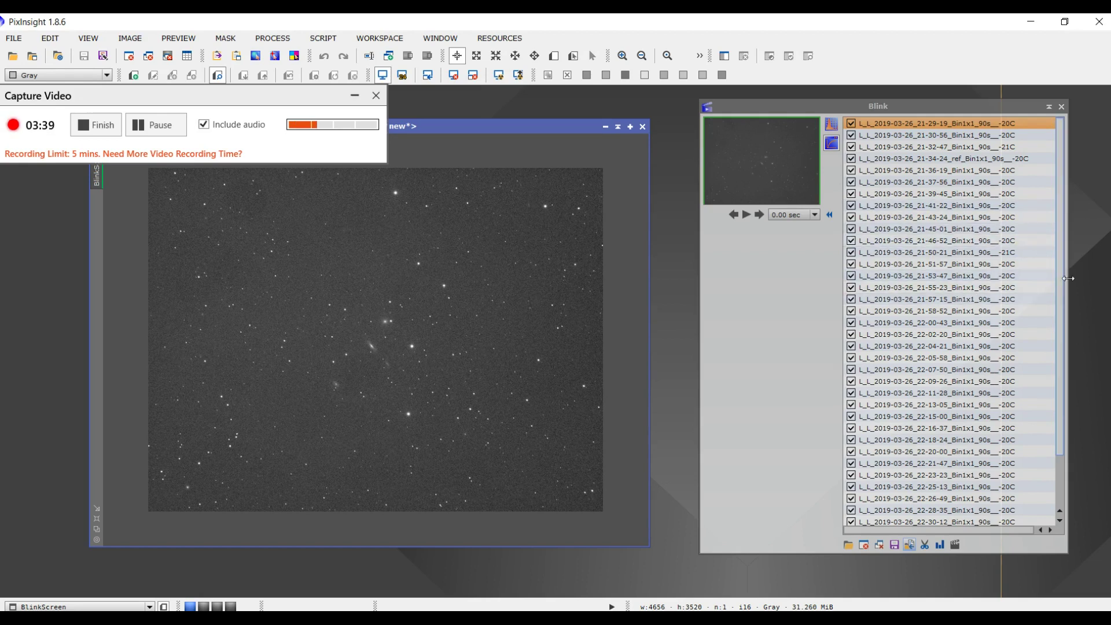
Select frames 22-21-47 through 22-37-15, then 21-37-56, then all frames.
click(1068, 279)
scroll(1044, 416, down, 2)
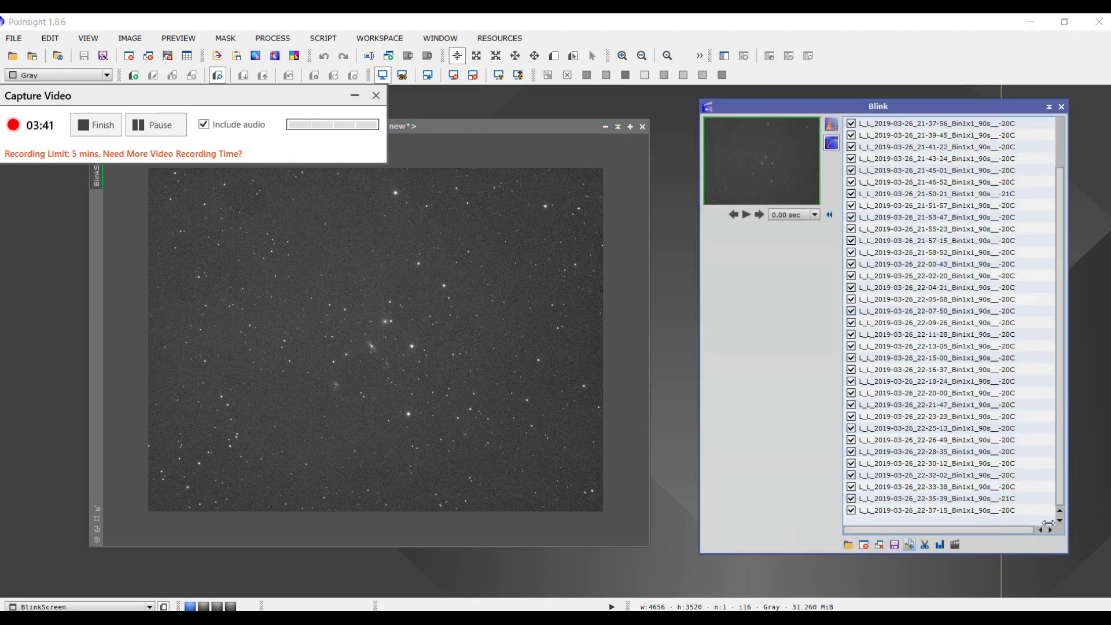
drag(937, 509, 938, 405)
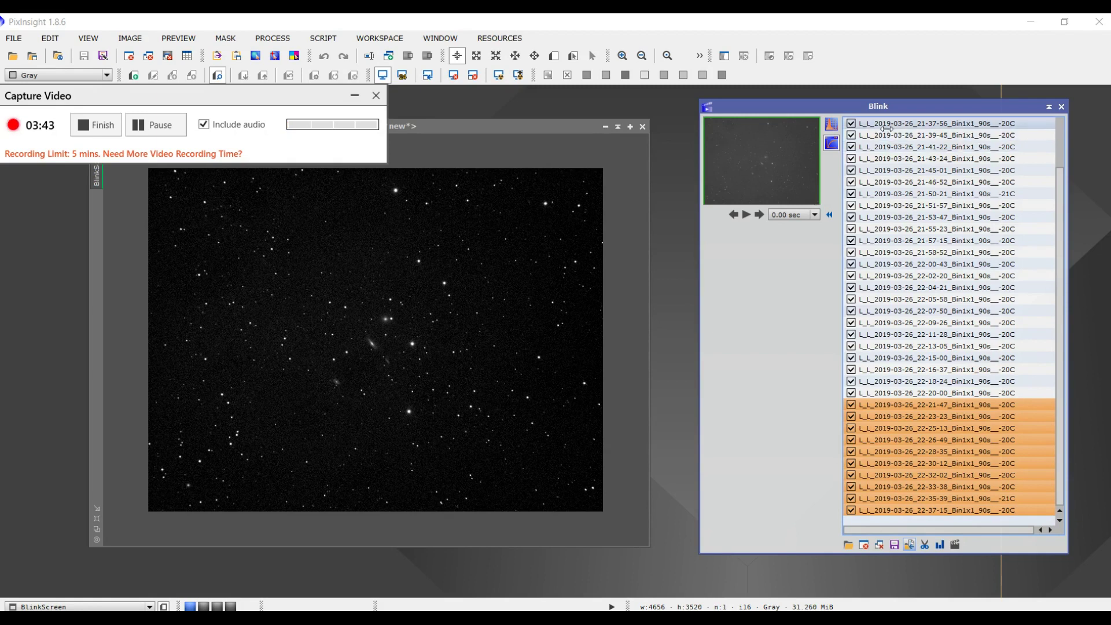
click(899, 124)
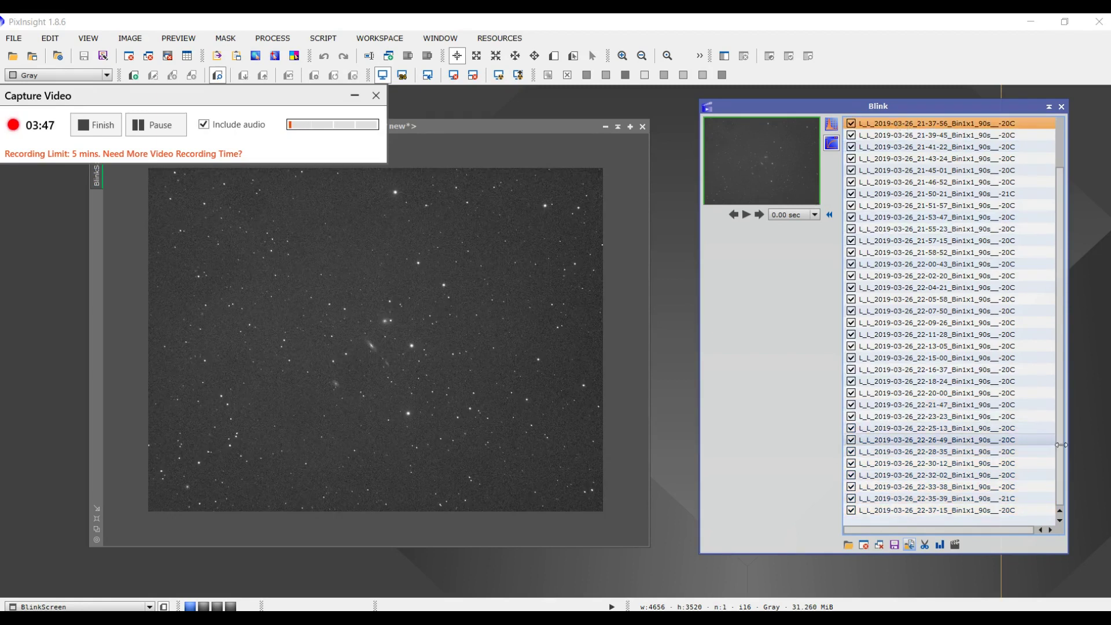
shift+click(1044, 516)
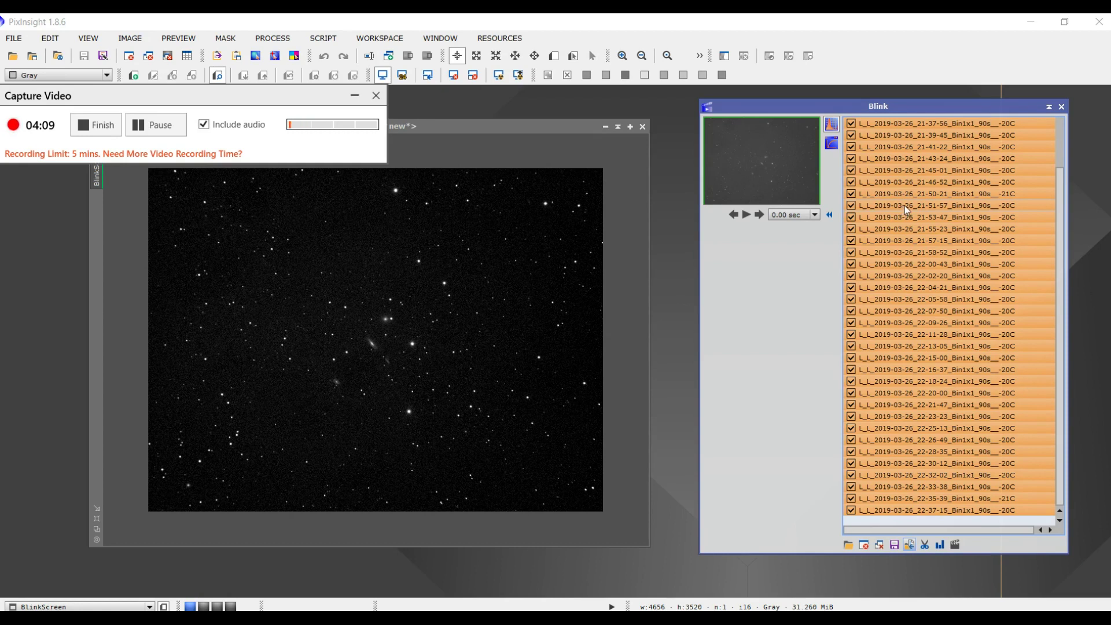
Bring up the Blink list tooltip and scroll back to the first frame, 21-29-19.
mouse_move(905, 206)
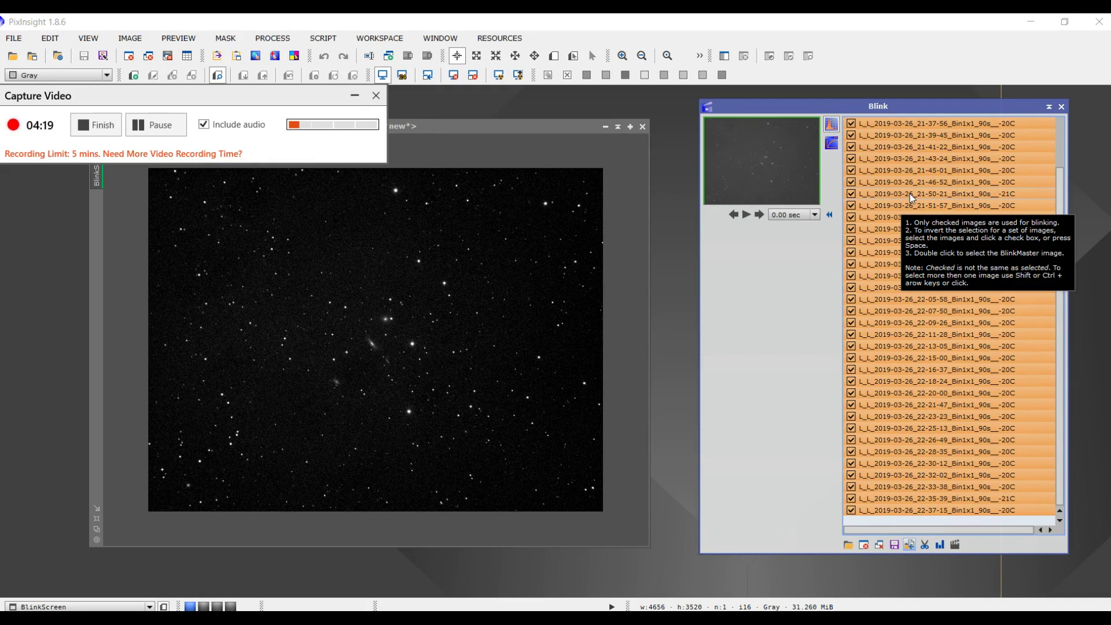
scroll(909, 197, up, 2)
Show frame 21-29-19 and step forward through 22-16-37 and 22-33-38 to 22-37-15.
click(894, 125)
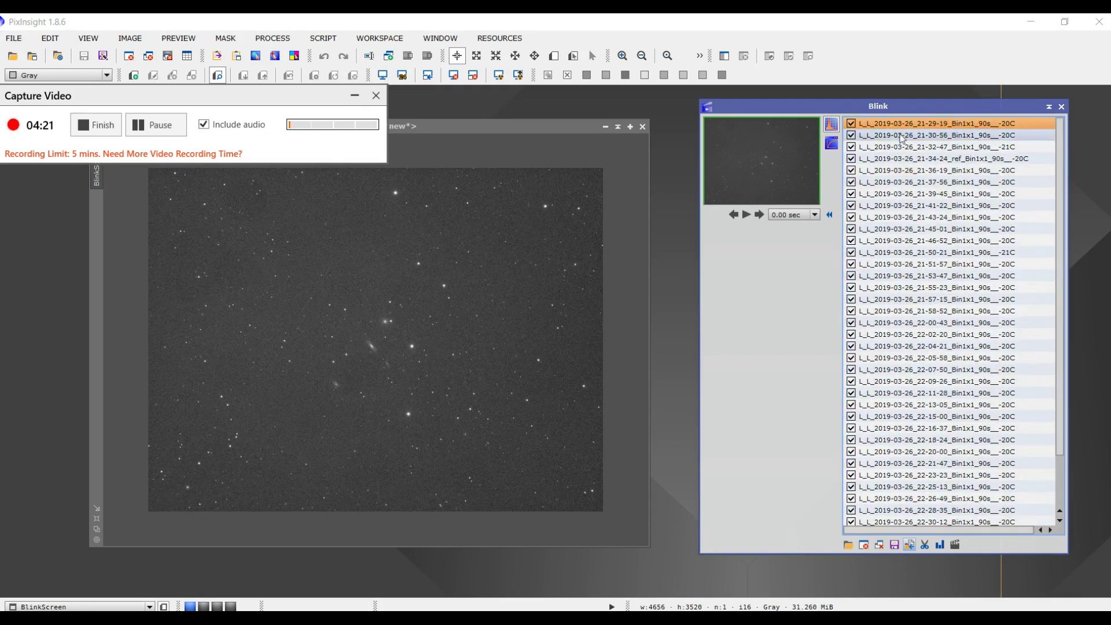
key(Down)
key(Down)
key(Down)
key(Down)
key(Down)
key(Down)
key(Down)
key(Down)
key(Down)
scroll(925, 191, down, 2)
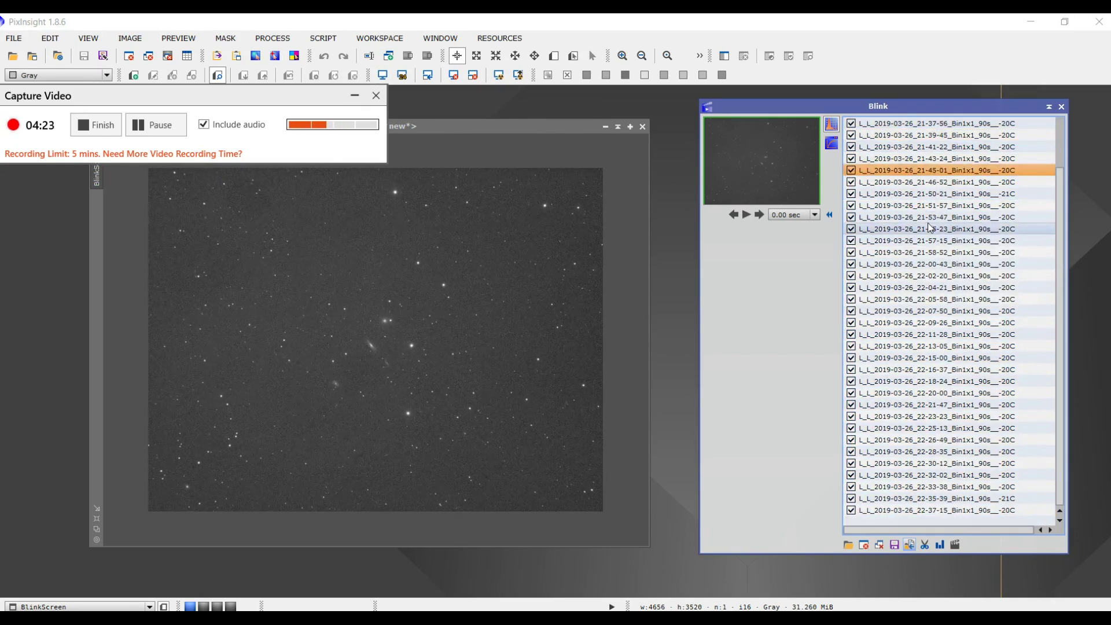
key(Down)
key(Down)
key(Down)
key(Down)
key(Down)
key(Down)
key(Down)
key(Down)
key(Down)
key(Down)
key(Down)
key(Down)
key(Down)
key(Down)
key(Down)
key(Down)
key(Down)
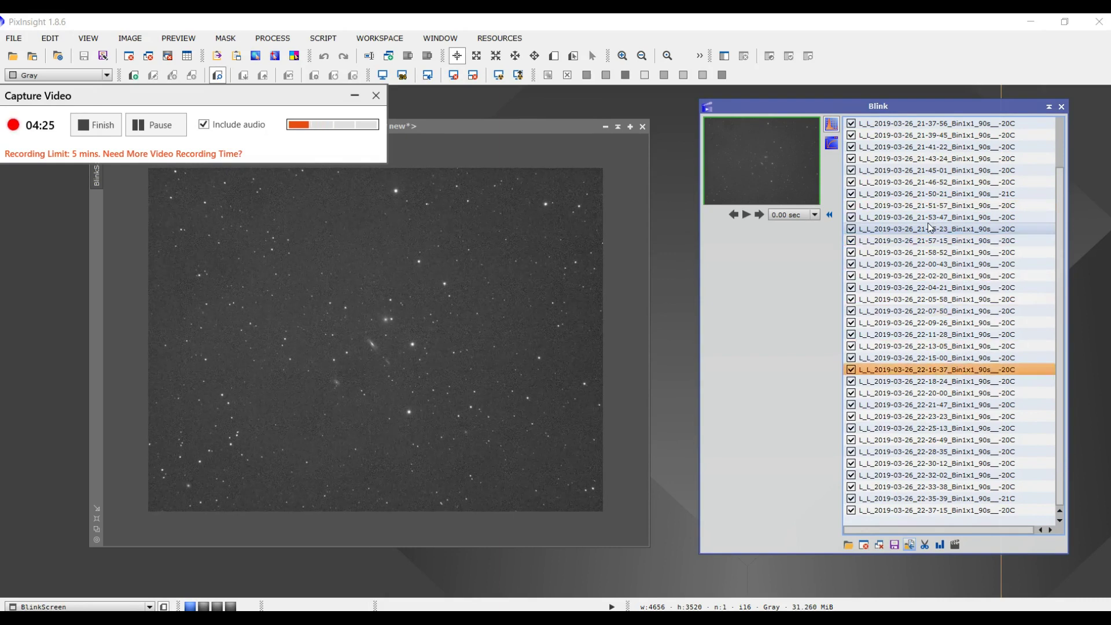
key(Down)
key(Down)
key(Down)
key(Down)
key(Down)
key(Down)
key(Down)
key(Down)
key(Down)
key(Down)
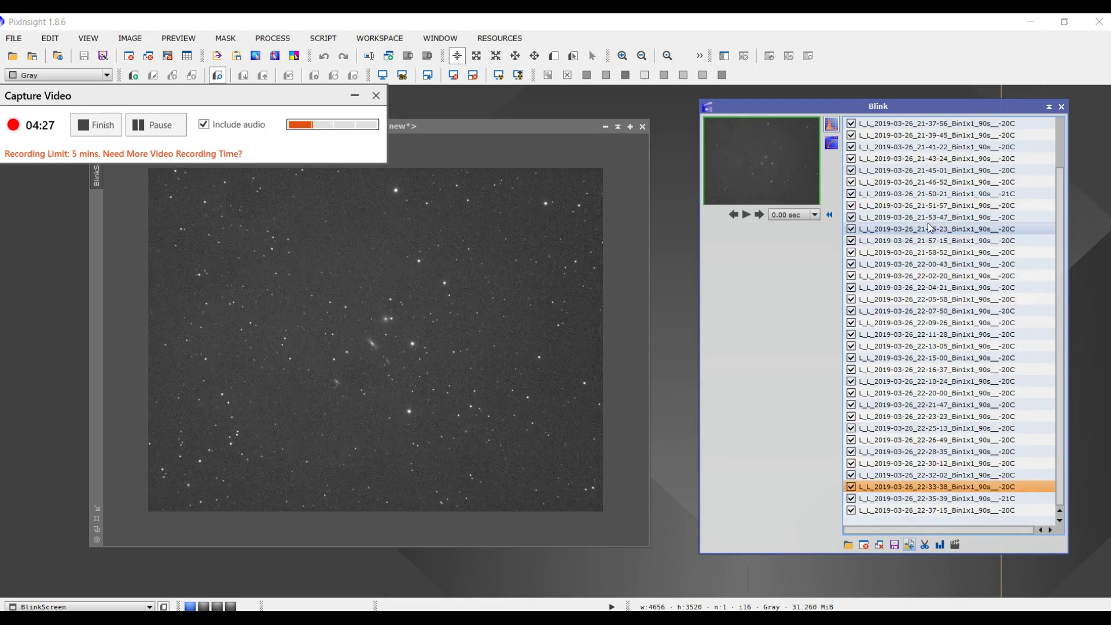
key(Down)
key(Down)
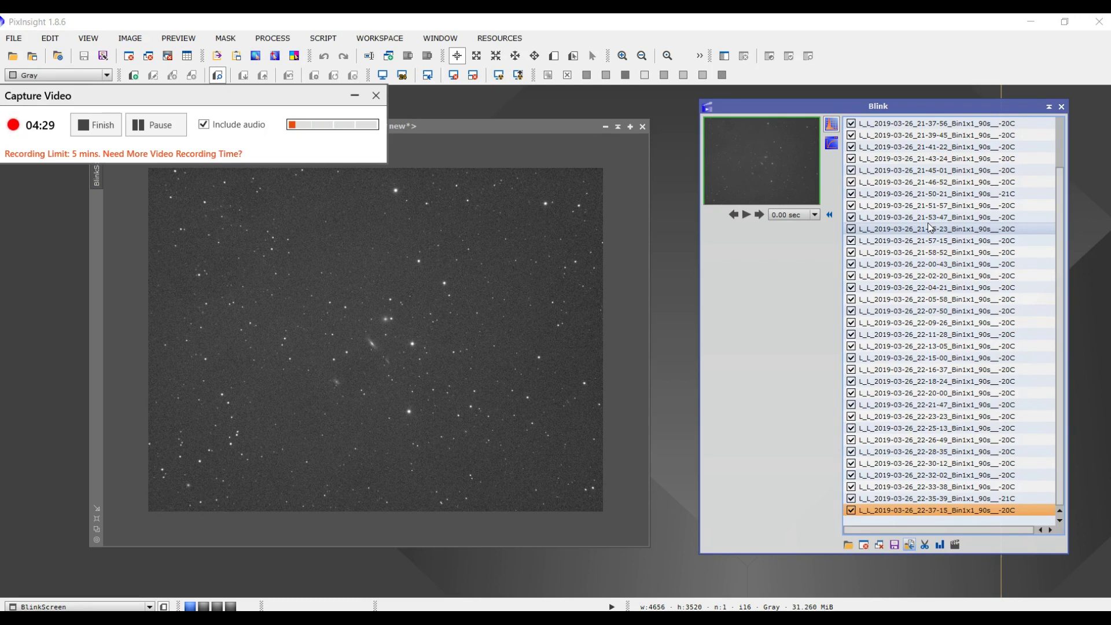
Step back one frame and shift the image window slightly right and down.
scroll(929, 226, up, 2)
key(Up)
key(Up)
key(Up)
key(Up)
key(Up)
key(Up)
key(Up)
key(Up)
key(Up)
key(Up)
key(Up)
key(Up)
key(Up)
key(Up)
key(Up)
key(Up)
key(Up)
key(Up)
key(Up)
key(Up)
key(Up)
key(Up)
key(Up)
key(Up)
key(Up)
key(Up)
key(Up)
key(Up)
key(Up)
key(Up)
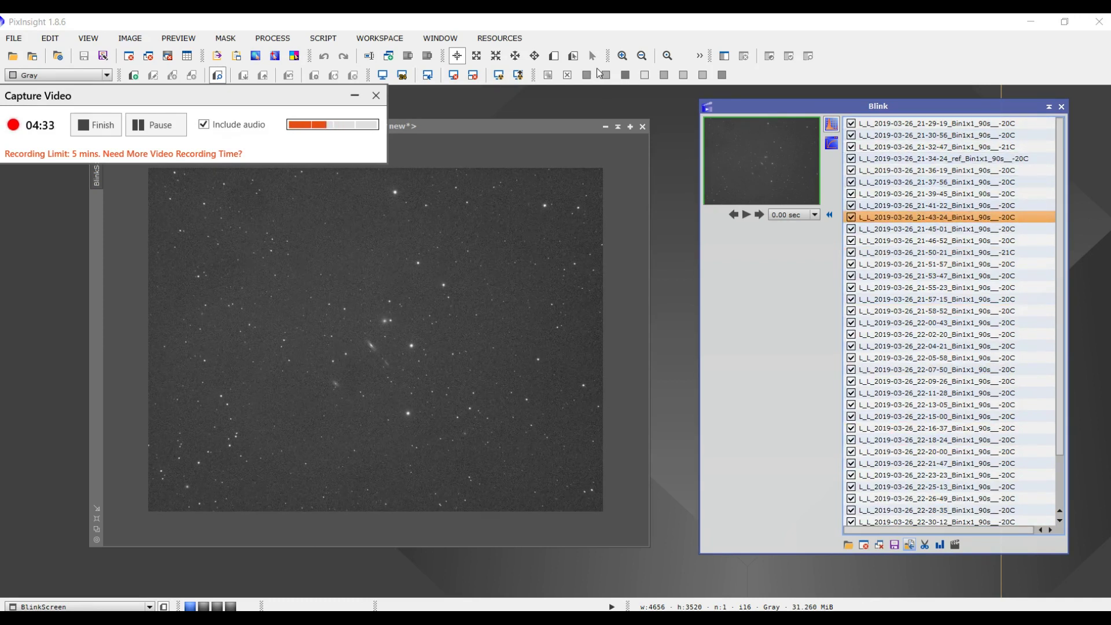
drag(529, 125, 554, 140)
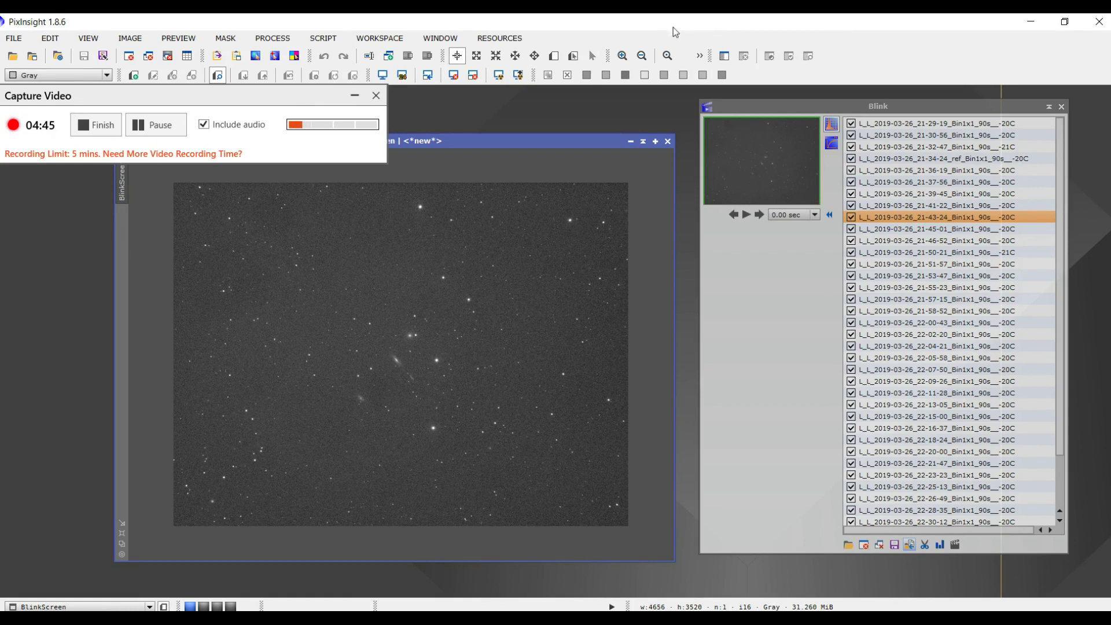
click(1030, 21)
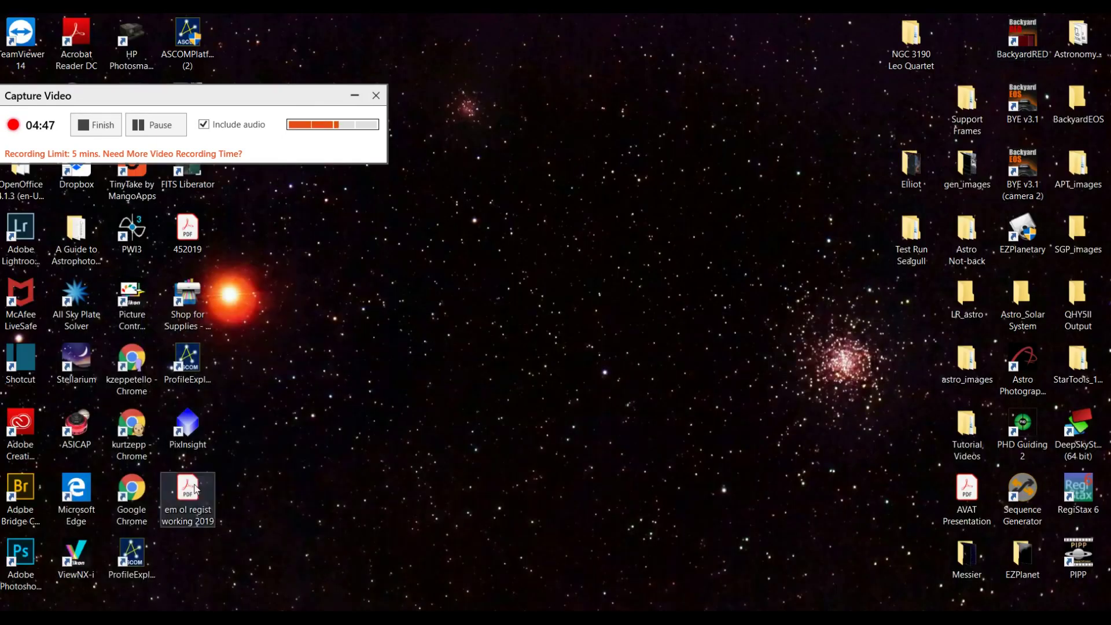